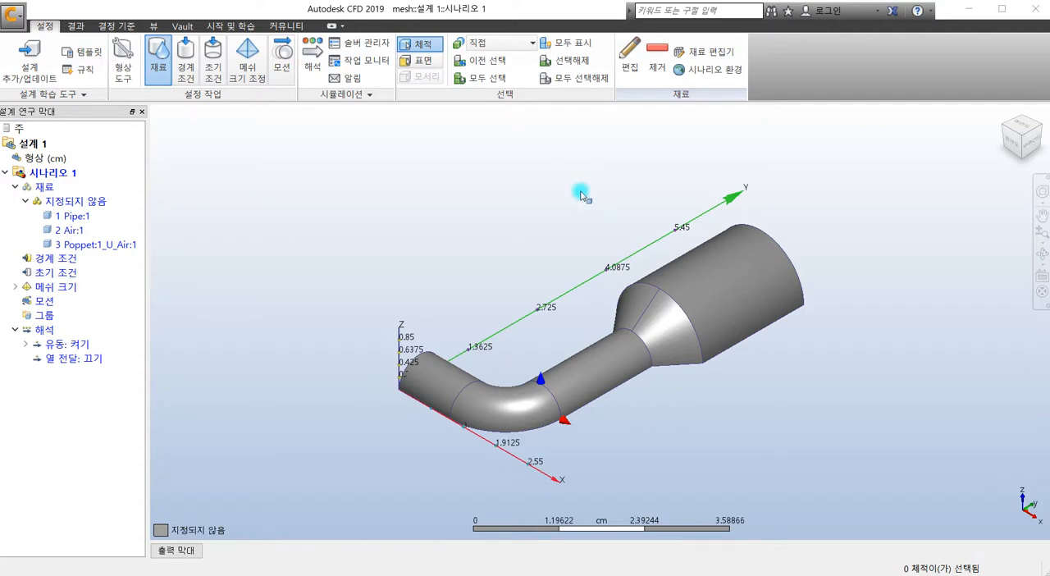
Step: Open the solve settings and show the adaptive mesh (적응 메쉬) options
click(307, 64)
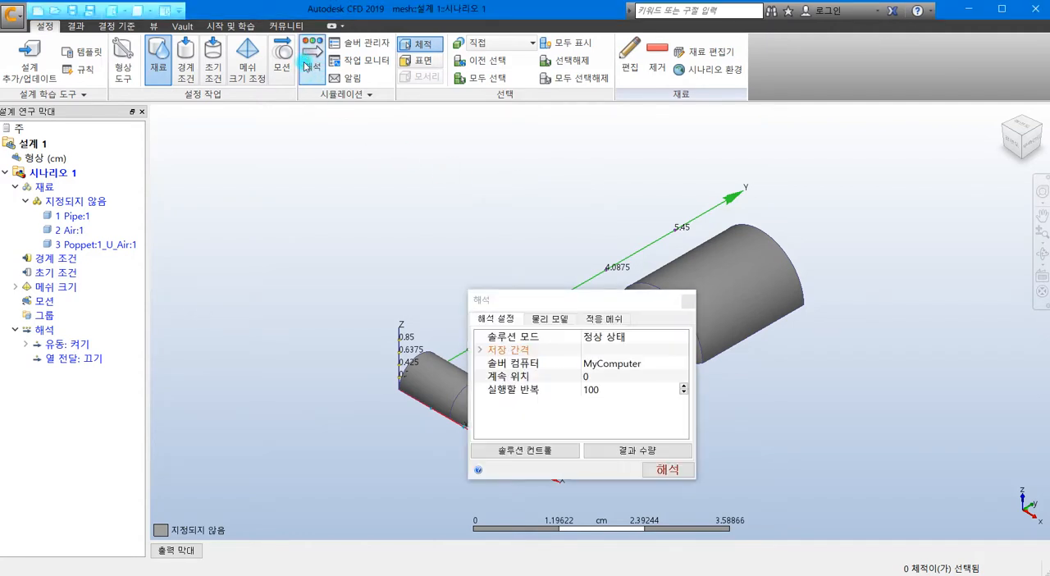
drag(561, 298, 447, 148)
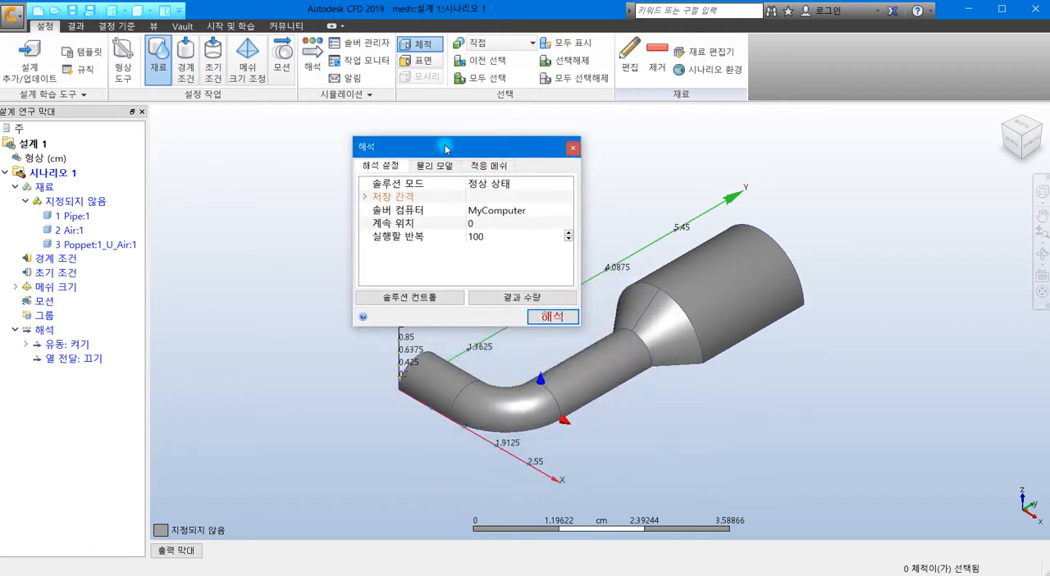
click(494, 165)
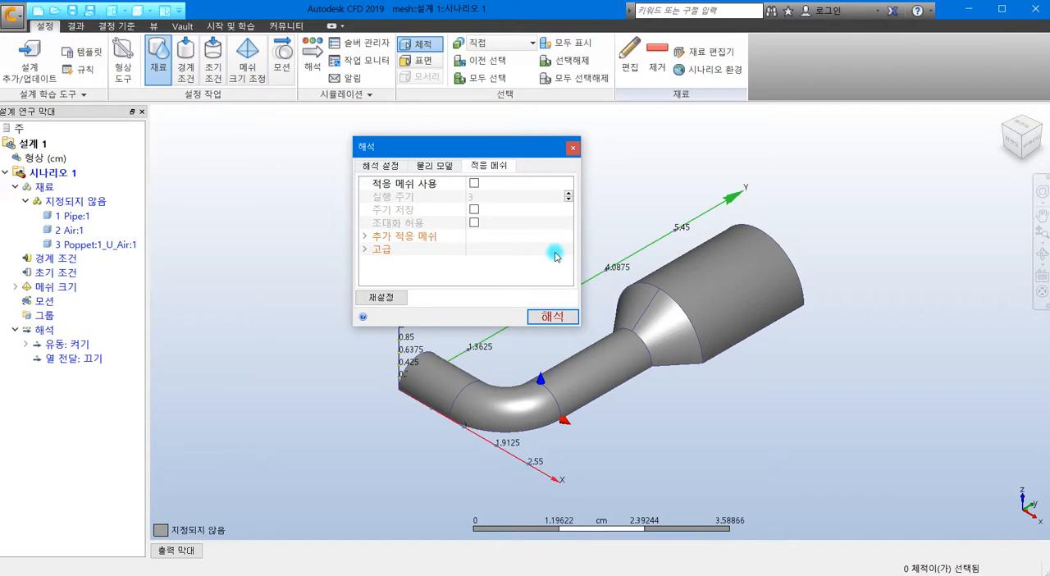
Step: Read the help topic on adaptive mesh (적응 메쉬) through its limitations, mesh independence and additional information sections, then return to the solve settings
key(F1)
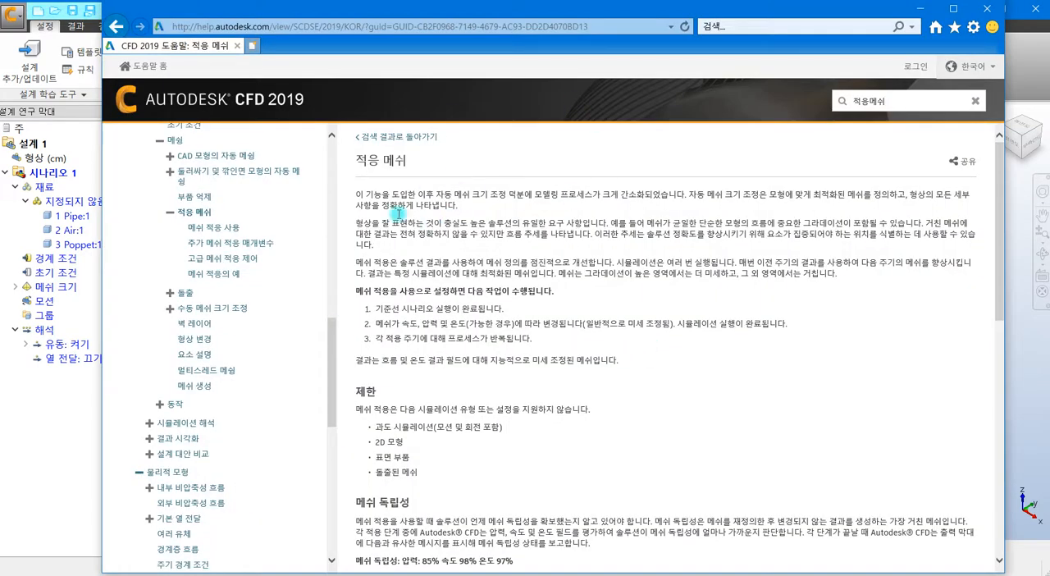
scroll(198, 288, up, 2)
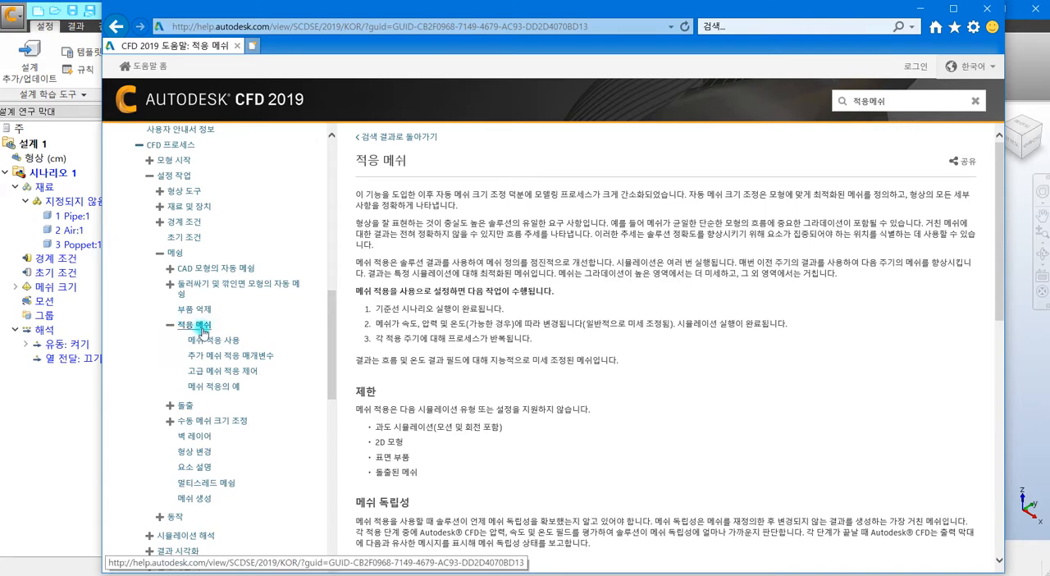
scroll(416, 344, down, 3)
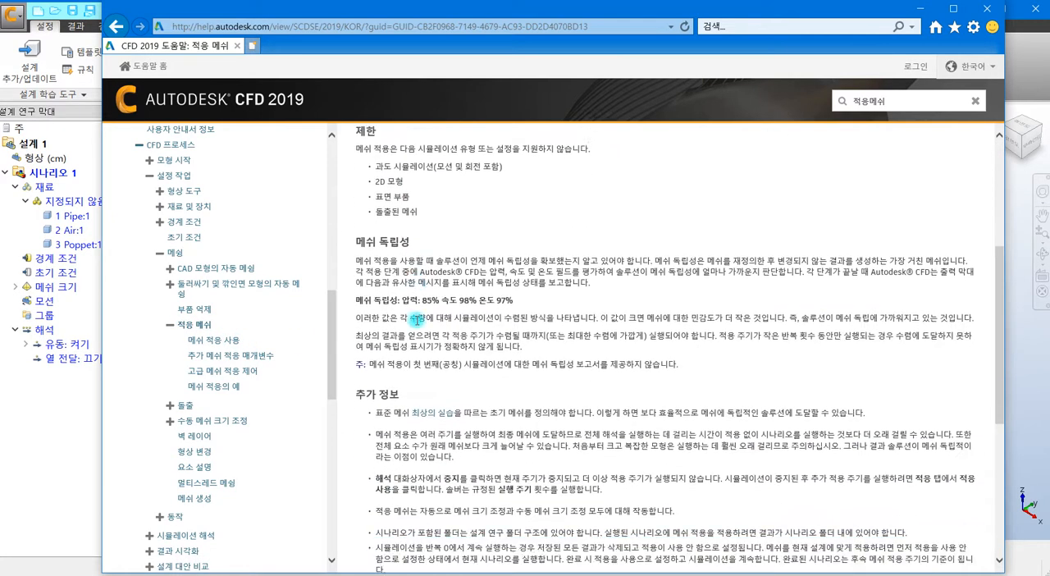
scroll(416, 319, down, 5)
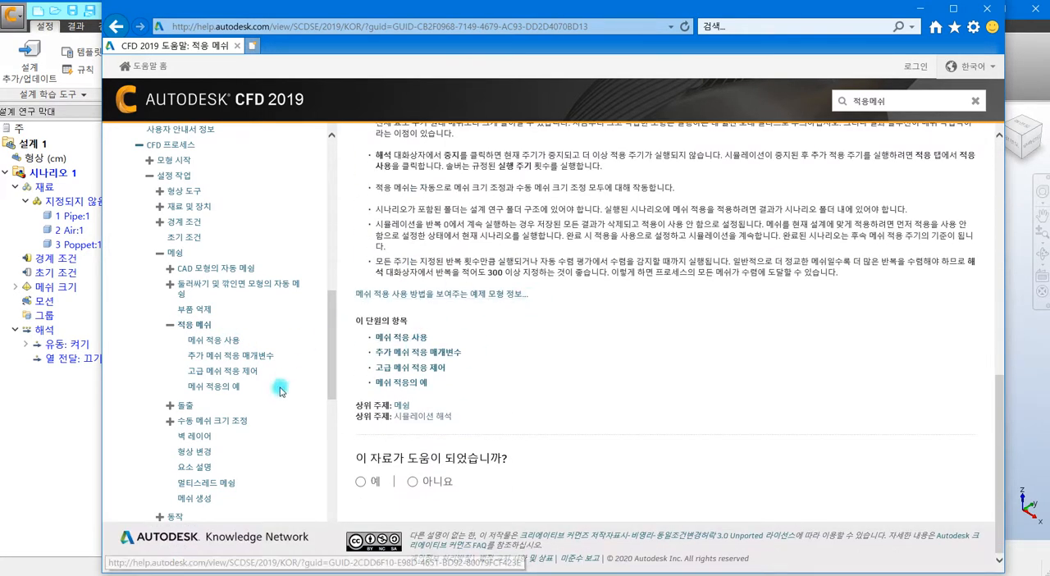
click(83, 401)
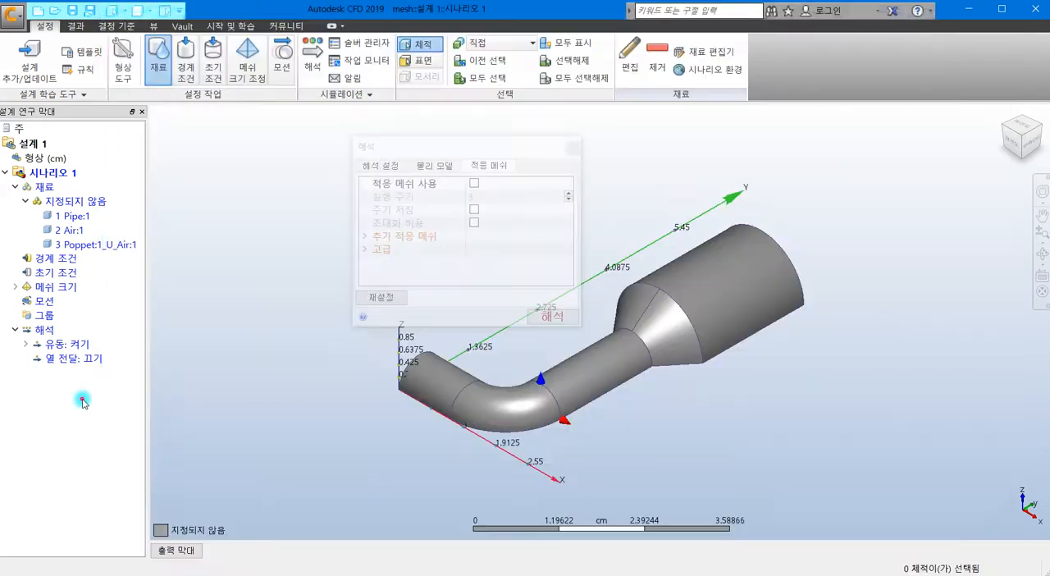
Step: Examine the additional adaptation options (추가 적응 메쉬) and close the solve settings
click(364, 238)
scroll(414, 264, down, 3)
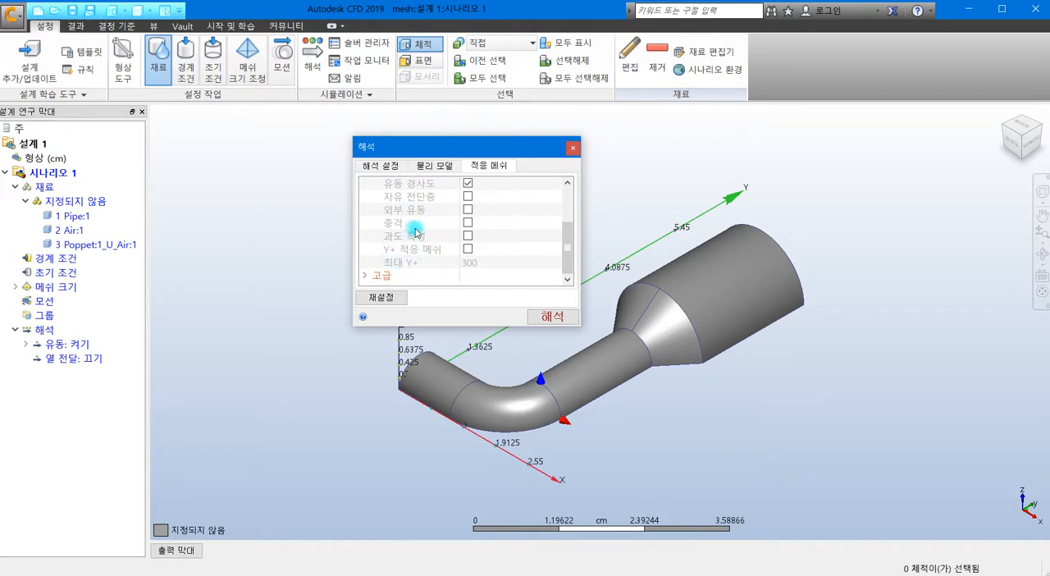
scroll(430, 237, up, 3)
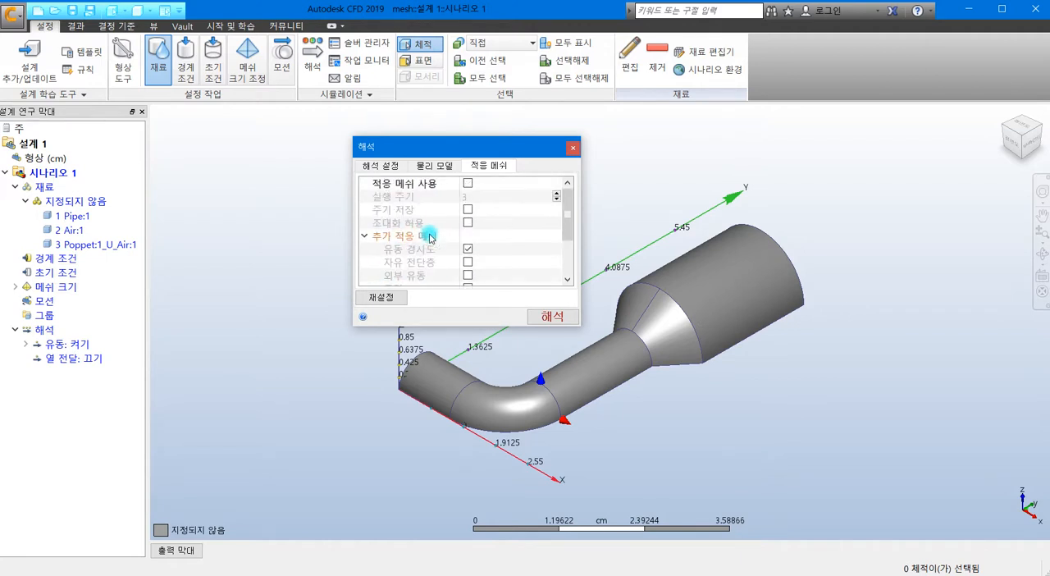
click(364, 236)
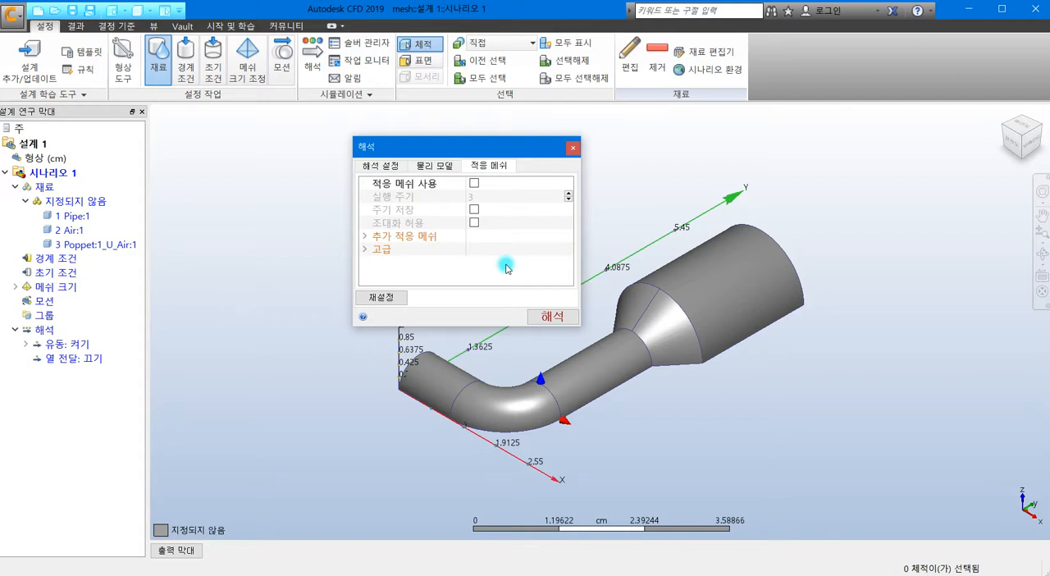
click(572, 148)
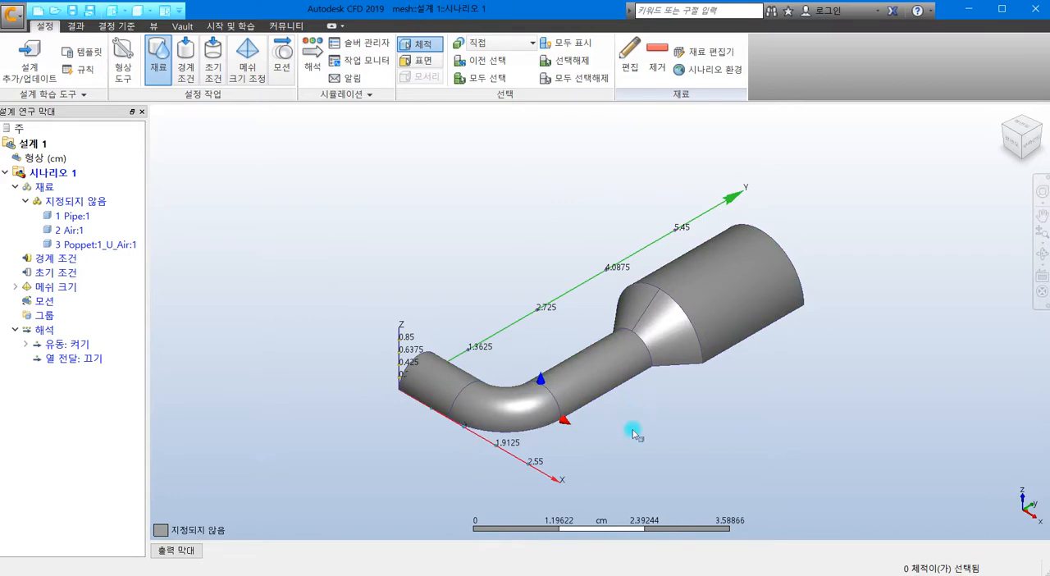
Step: Assign a material of type 솔리드 (solid) named 강 (steel) to the part 1 Pipe:1
shift+middle_drag(627, 439, 803, 284)
middle_drag(586, 284, 558, 269)
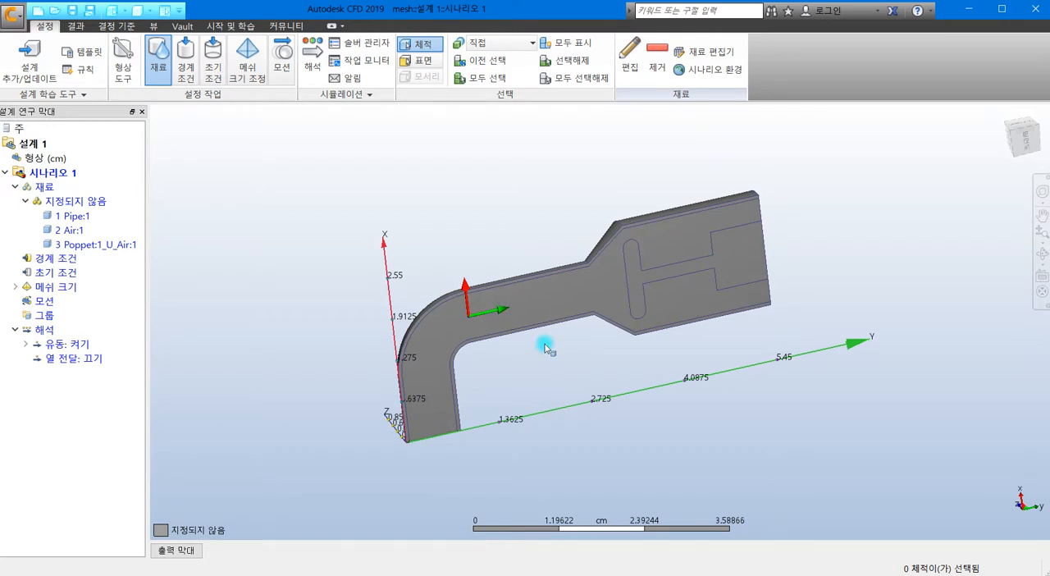
right_click(75, 215)
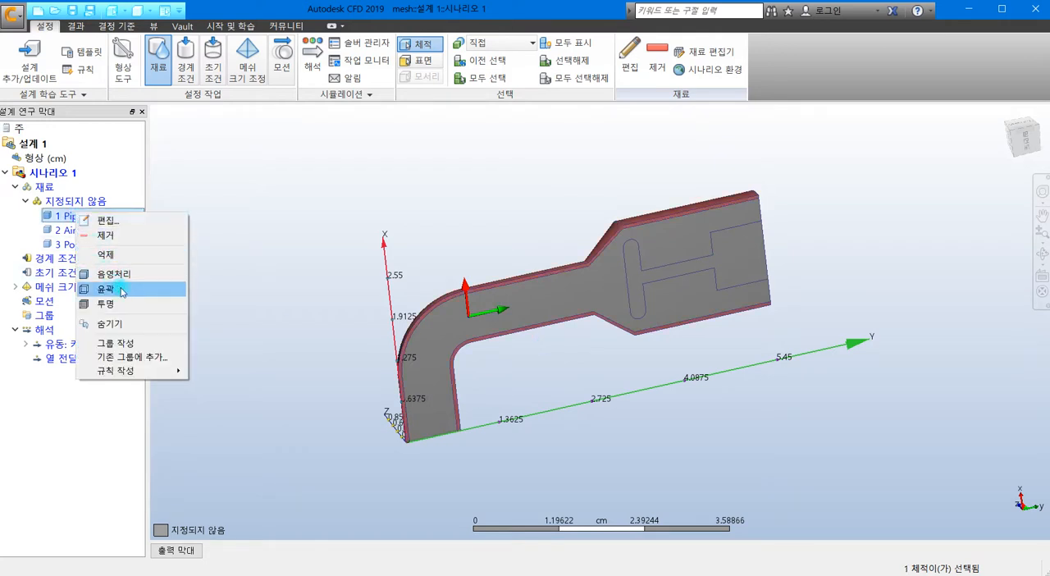
click(118, 223)
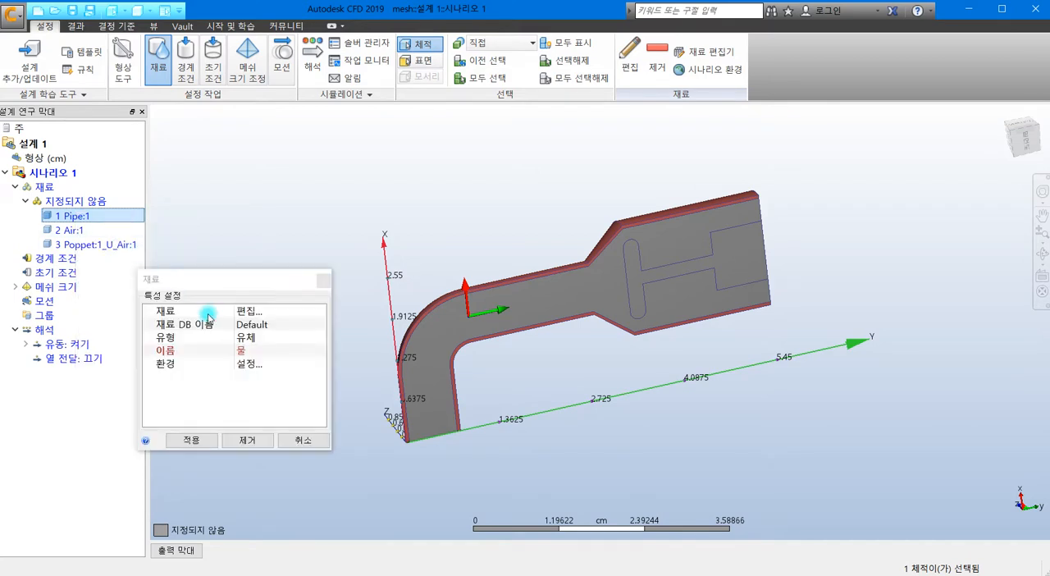
click(246, 337)
click(246, 338)
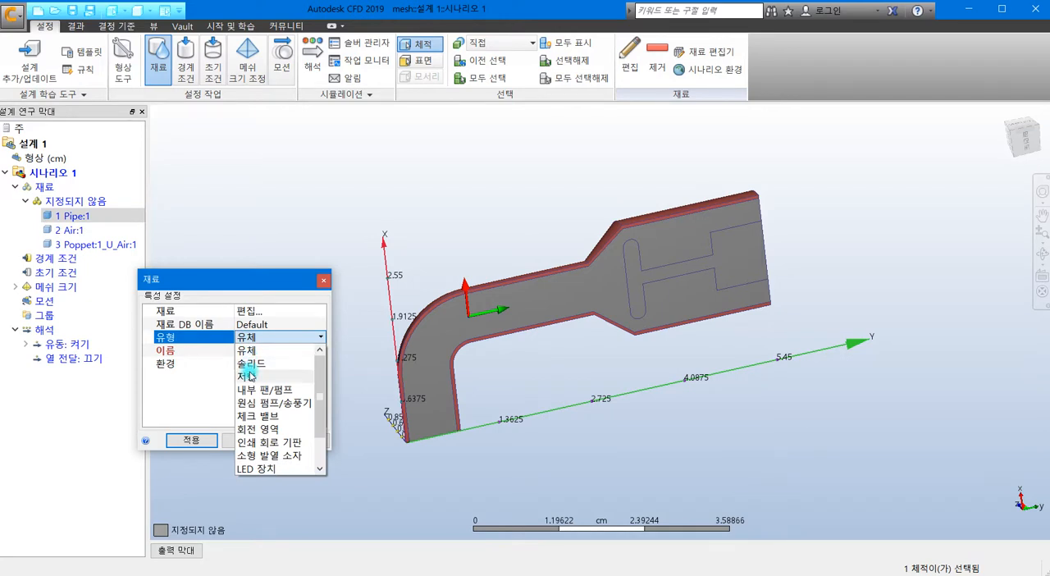
click(260, 364)
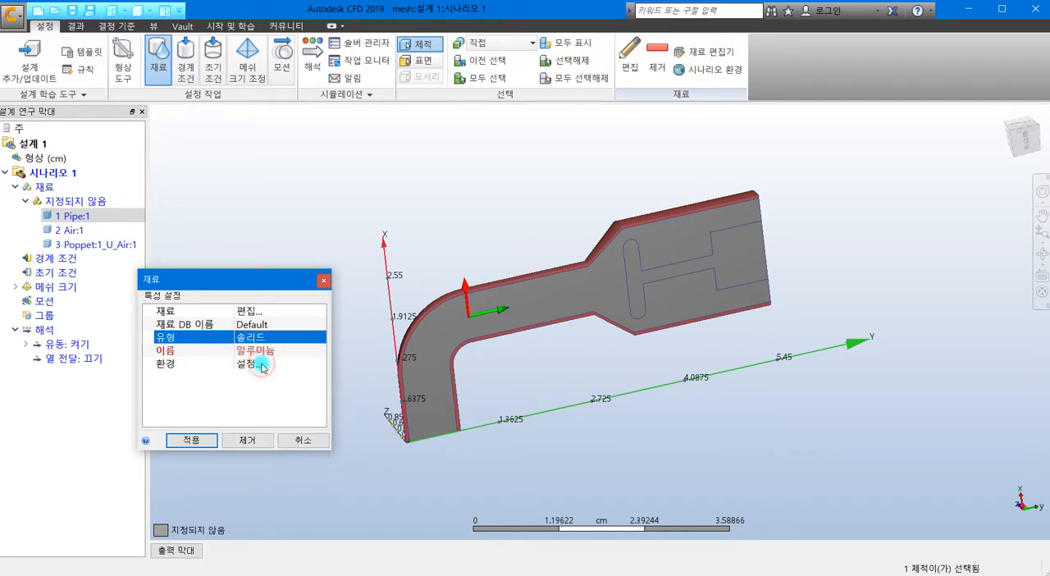
click(261, 351)
click(254, 416)
click(196, 444)
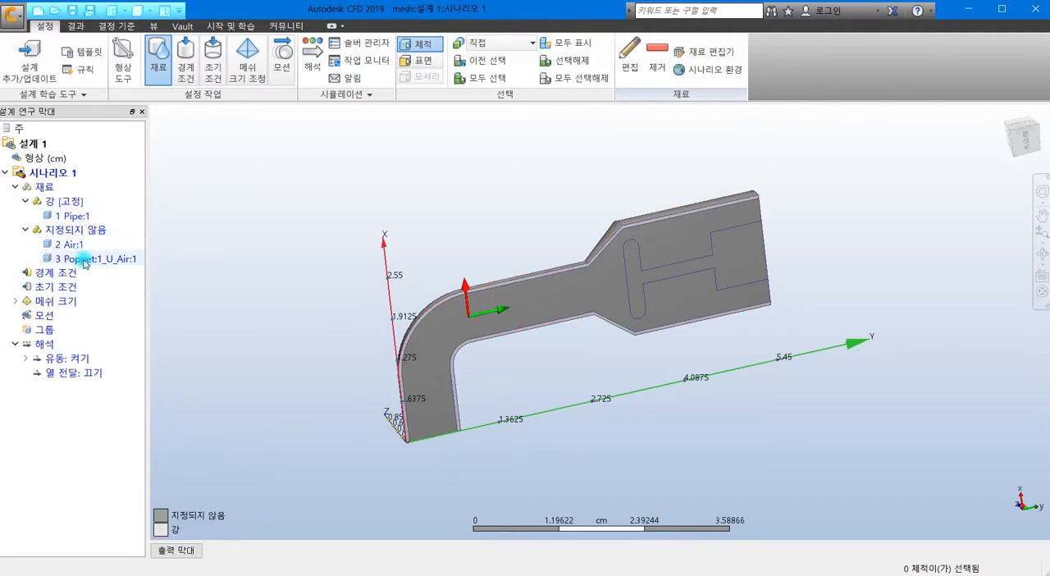
Step: Assign a material of type 솔리드 (solid) named 강 (steel) to the part 3 Poppet:1_U_Air:1
right_click(84, 263)
click(125, 272)
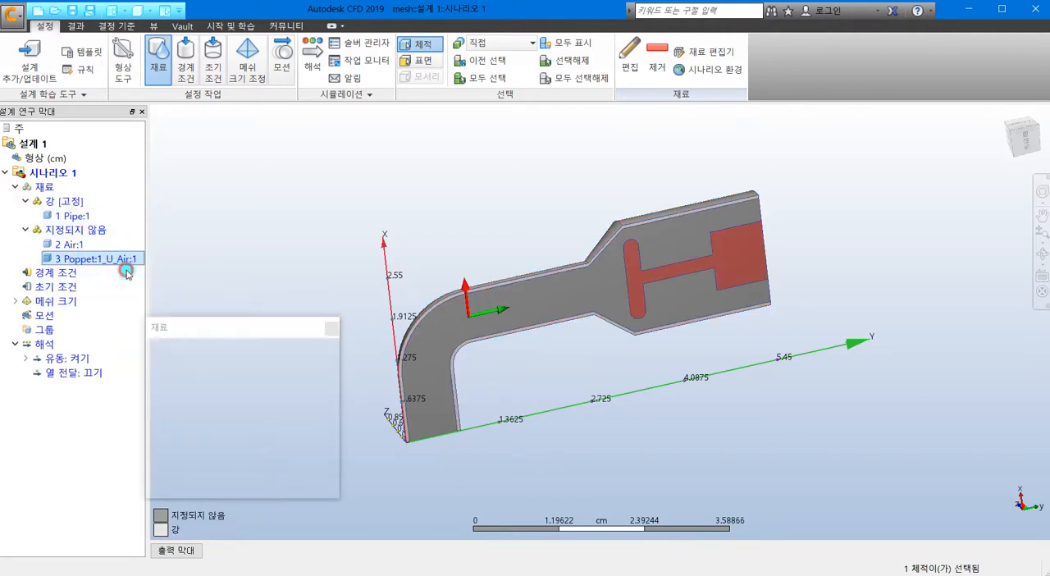
click(254, 385)
click(256, 385)
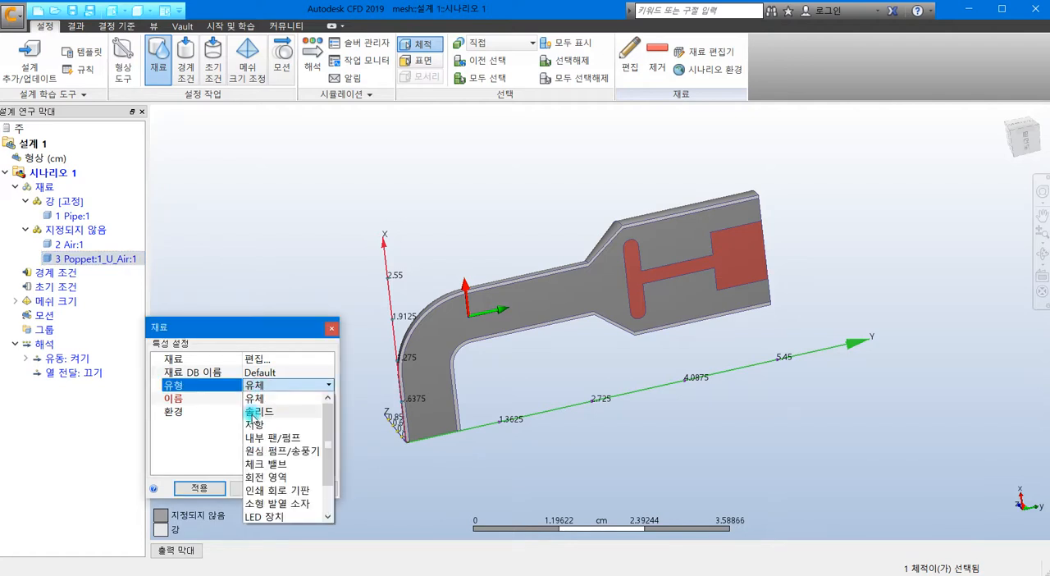
click(259, 411)
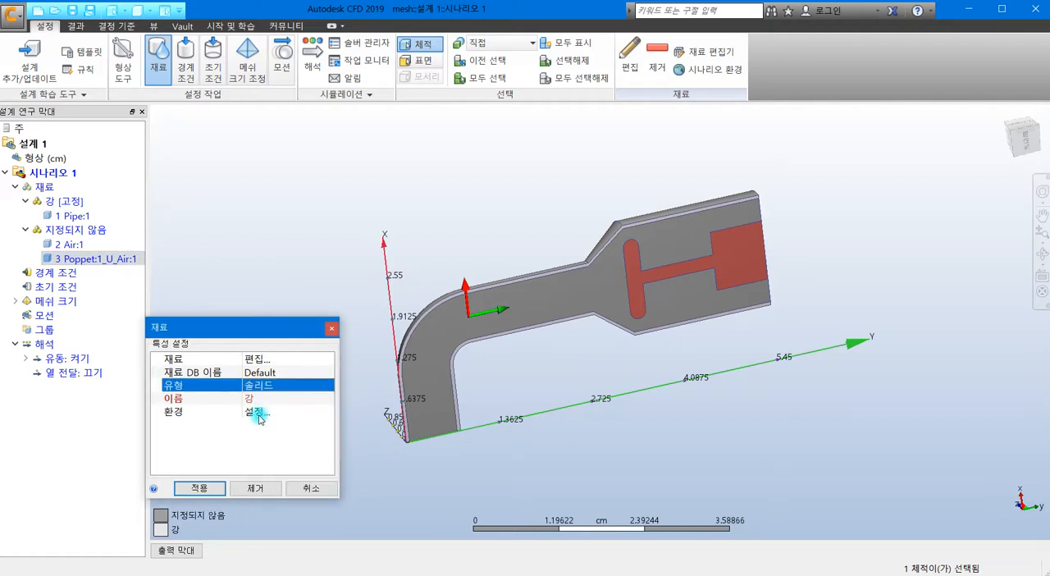
click(199, 488)
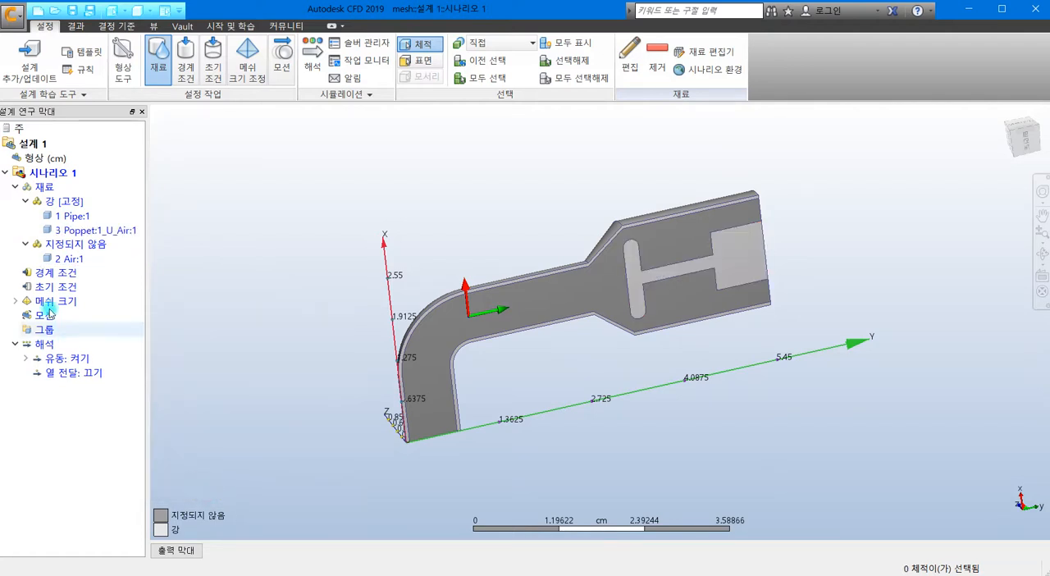
Step: Assign the fluid material 공기 (air) to the part 2 Air:1
right_click(84, 260)
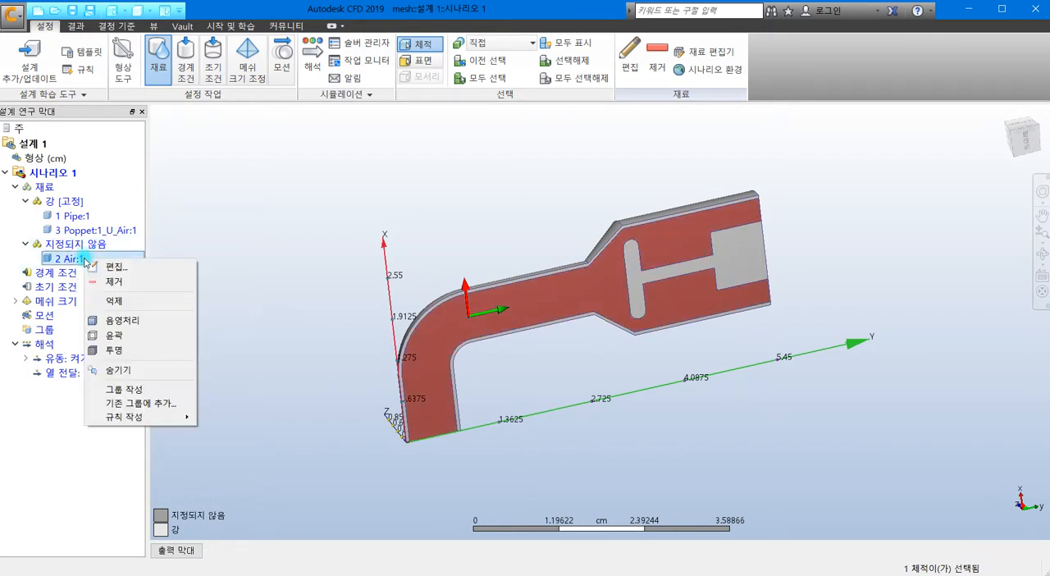
click(129, 267)
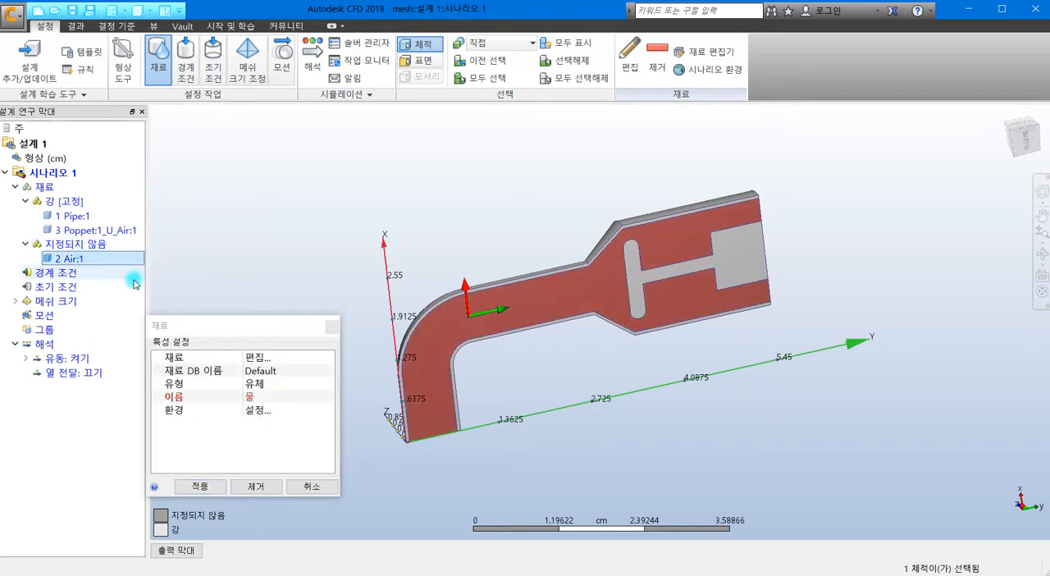
click(268, 399)
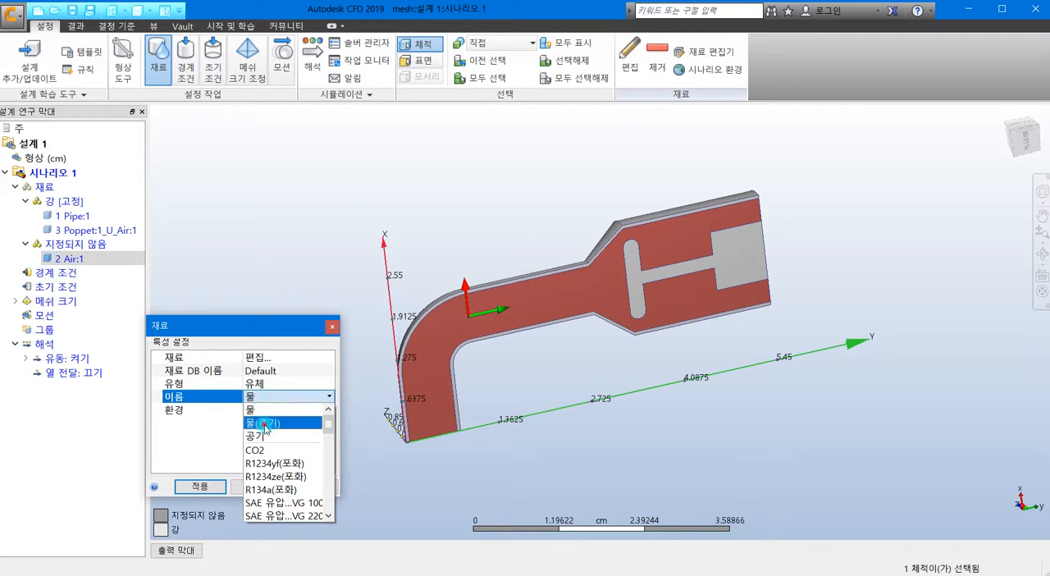
click(266, 422)
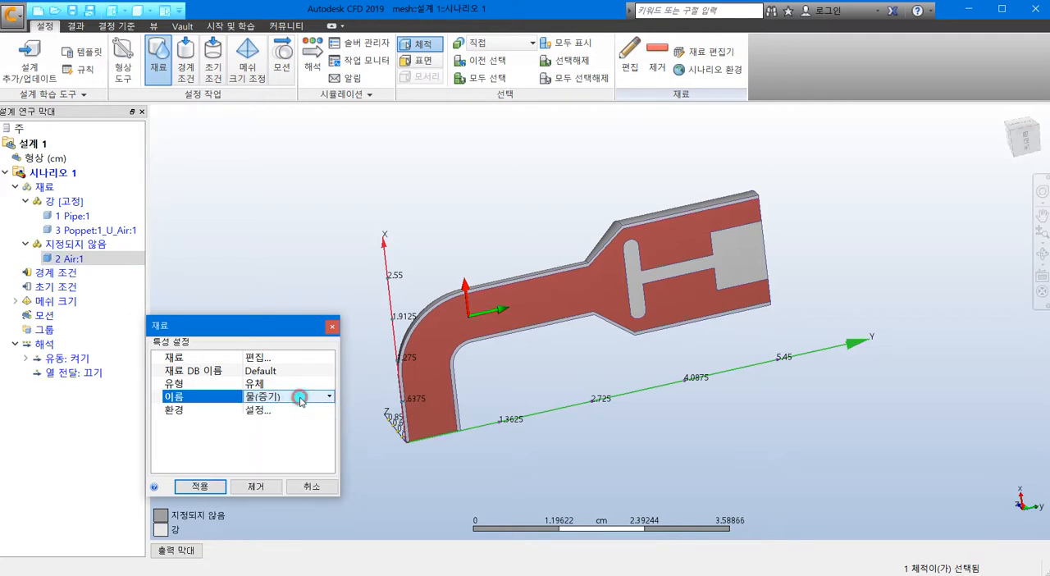
click(297, 398)
click(271, 437)
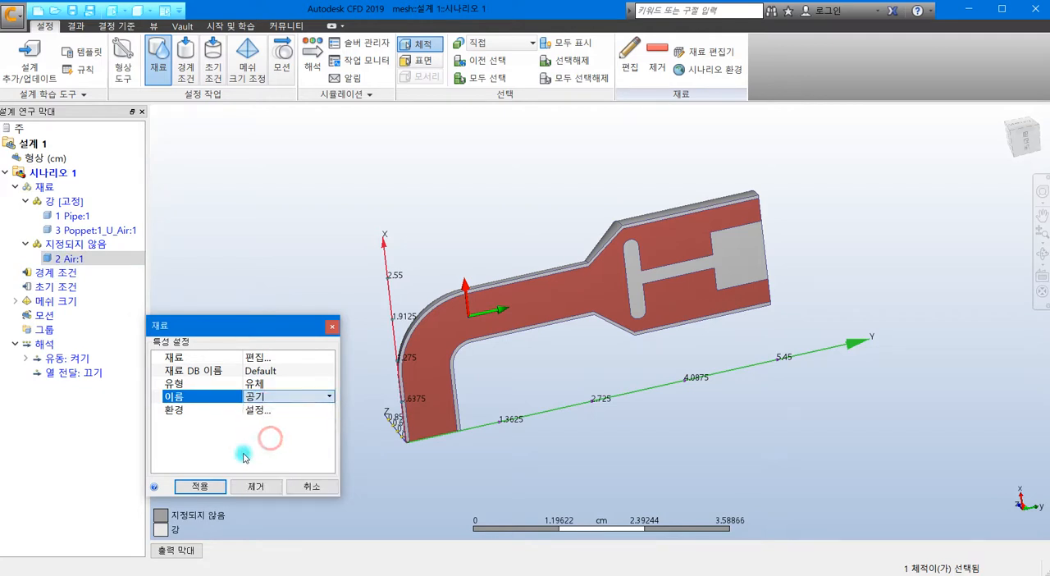
click(194, 486)
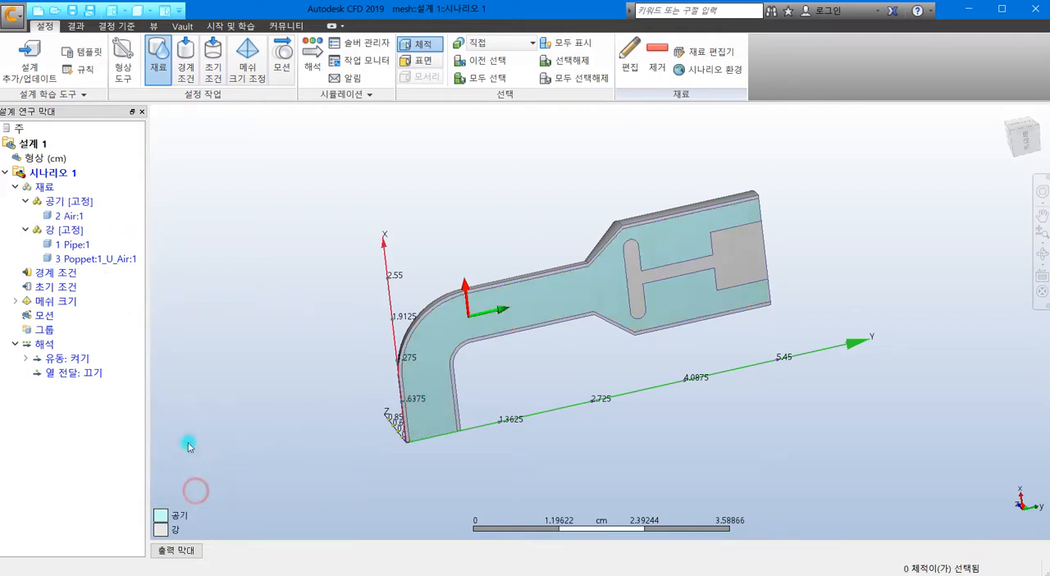
Step: Apply a 미끄럼/대칭 (slip/symmetry) boundary condition to the air volume's flat face on the cut plane
click(185, 62)
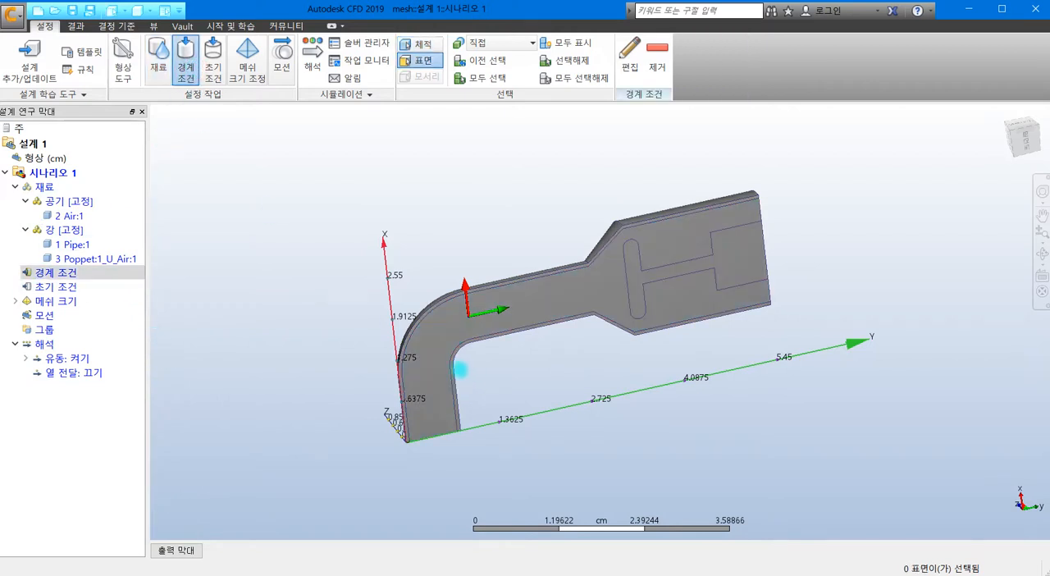
click(564, 294)
click(592, 276)
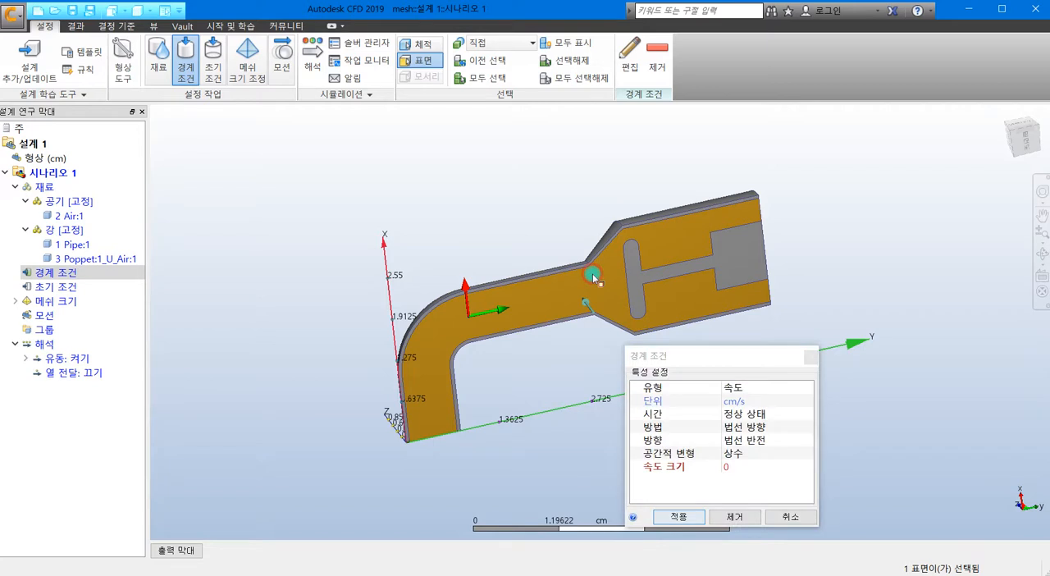
click(725, 387)
click(745, 387)
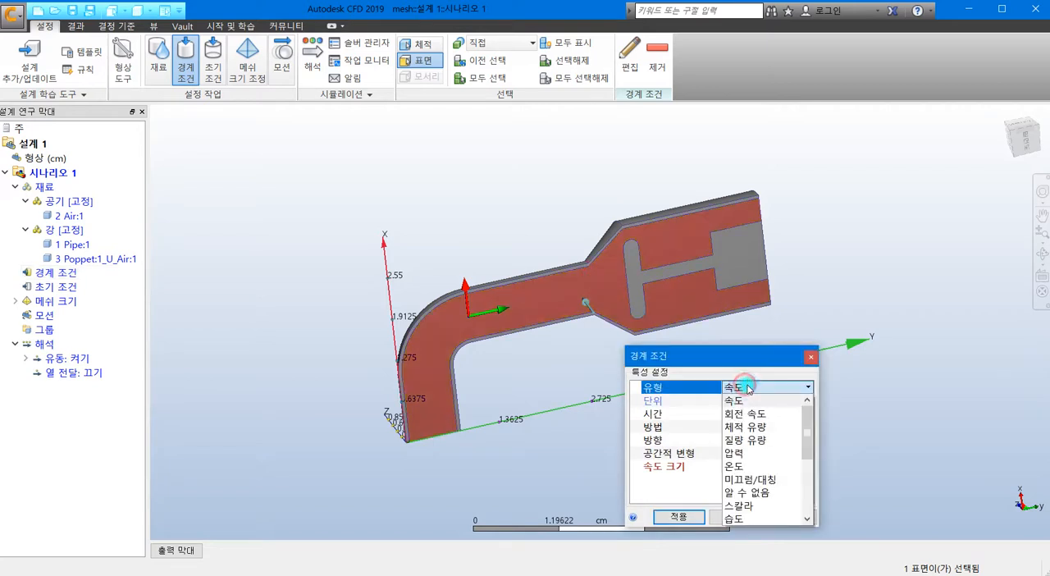
click(748, 479)
click(683, 517)
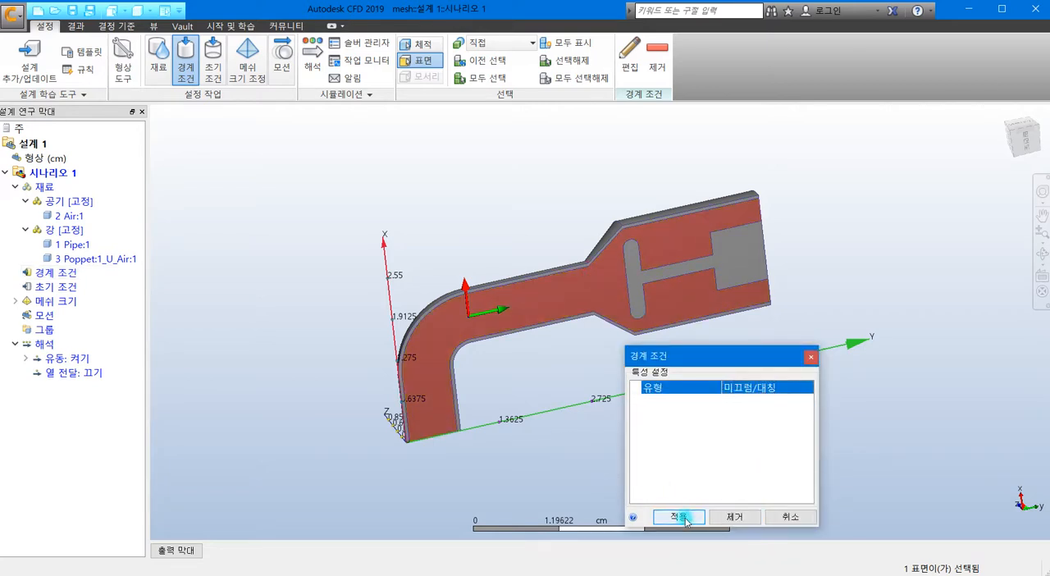
click(519, 442)
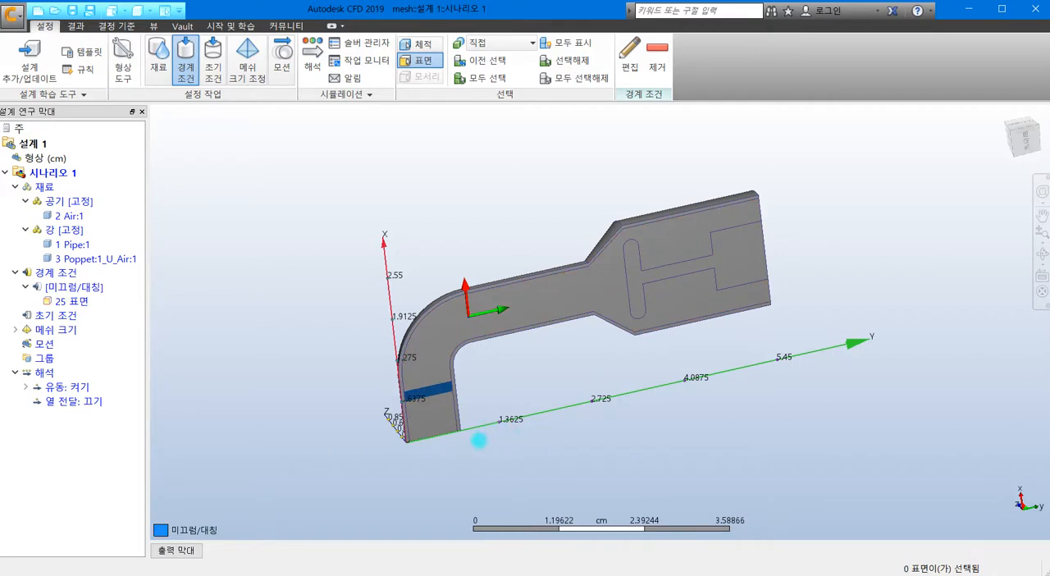
Step: Apply a 압력 (pressure) boundary condition of 0 dyne/cm2, static gauge, to the ring-shaped air face at the pipe's wide end
middle_drag(481, 450, 423, 426)
shift+middle_drag(644, 439, 507, 449)
click(603, 246)
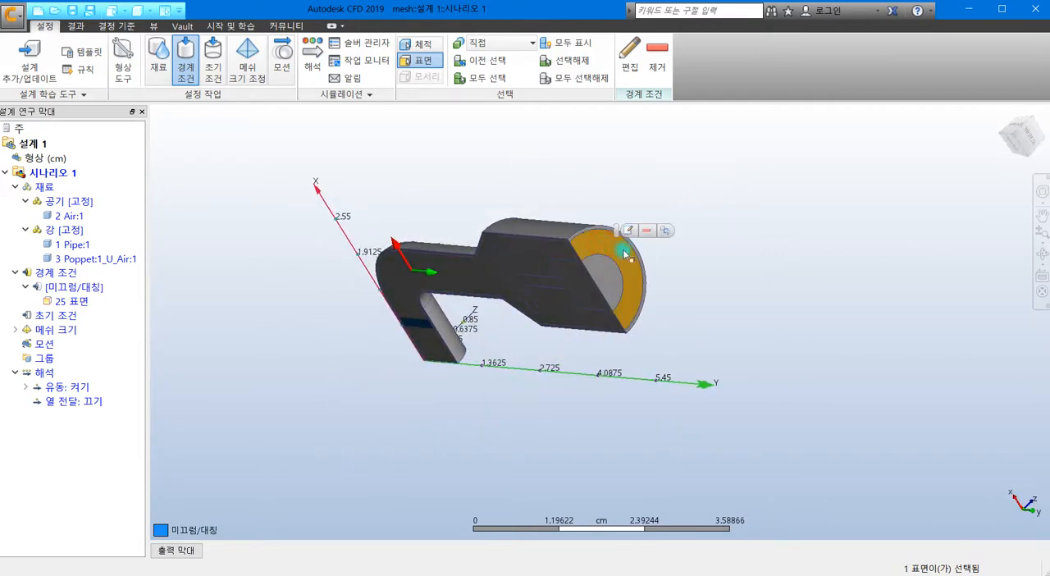
click(775, 341)
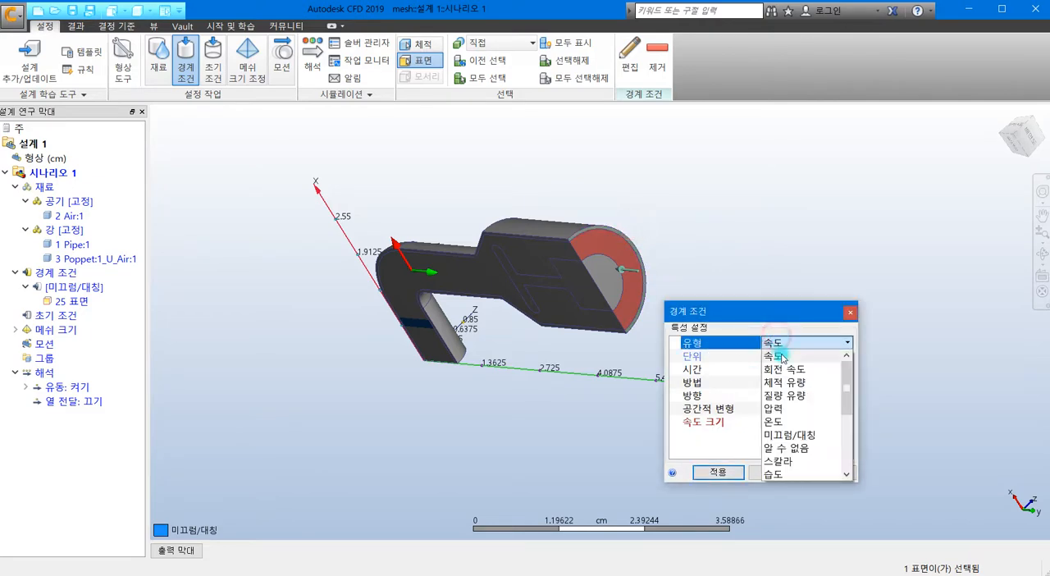
click(800, 413)
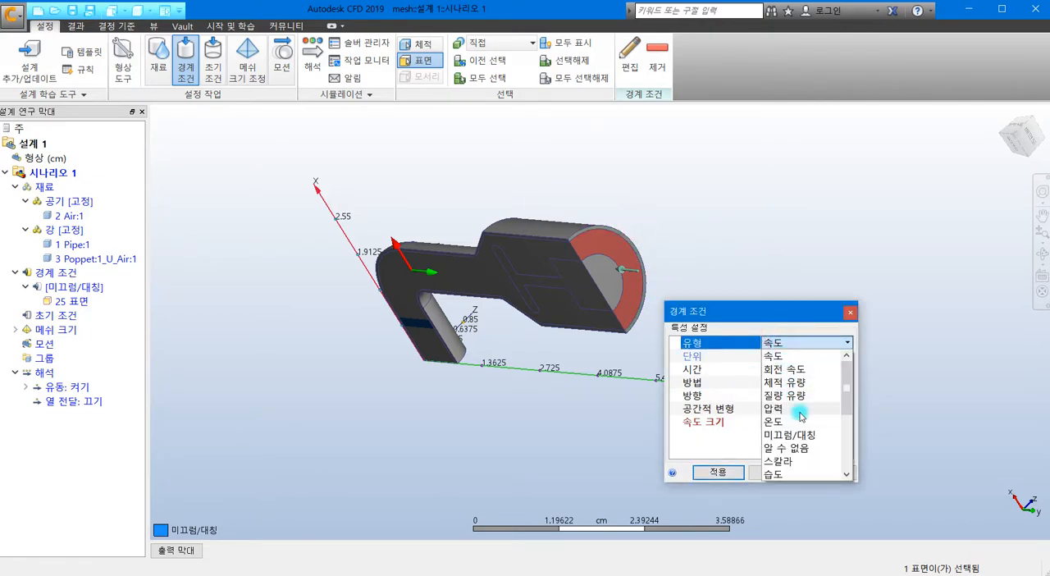
click(717, 473)
Step: Apply a normal 속도 (velocity) boundary condition of 7.5 m/s to the air inlet face at the pipe's narrow end
shift+middle_drag(429, 414, 453, 315)
click(428, 303)
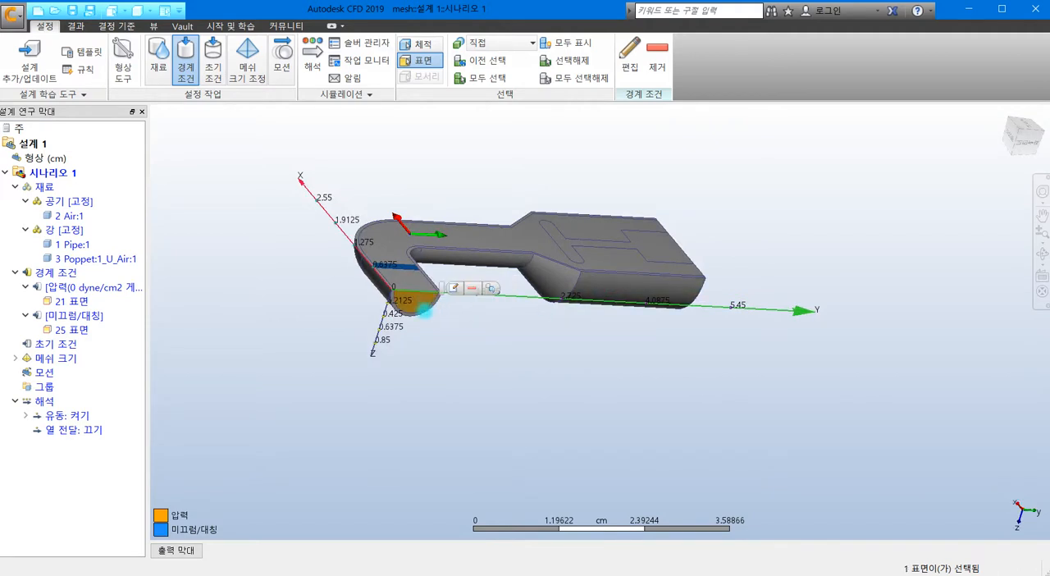
click(453, 288)
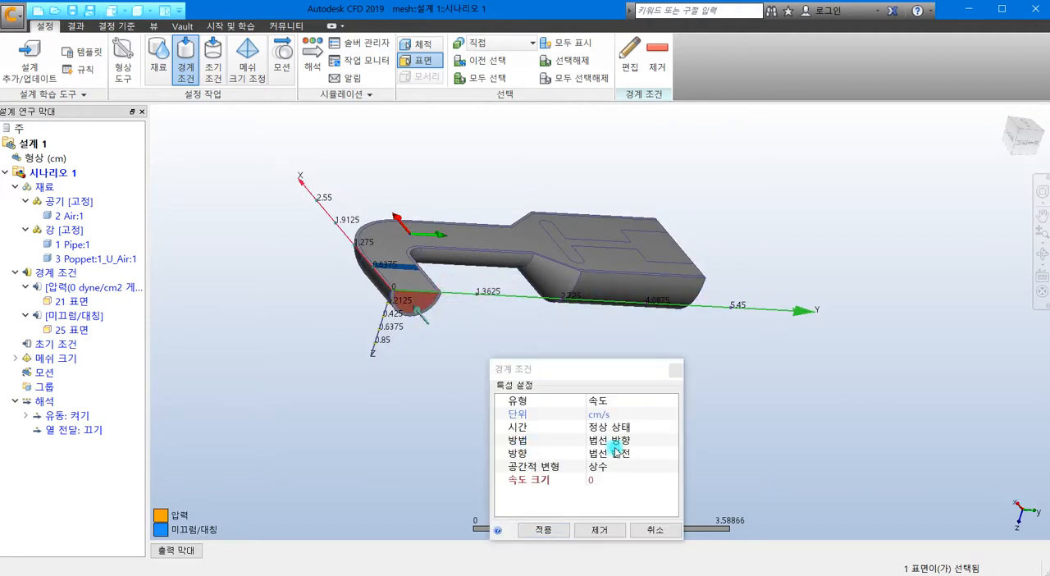
click(600, 417)
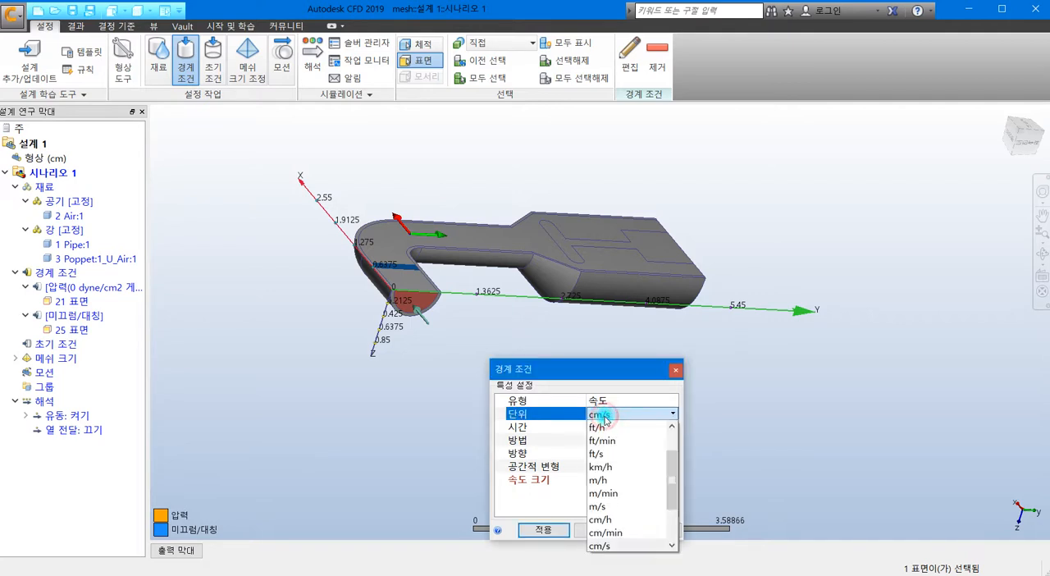
click(608, 506)
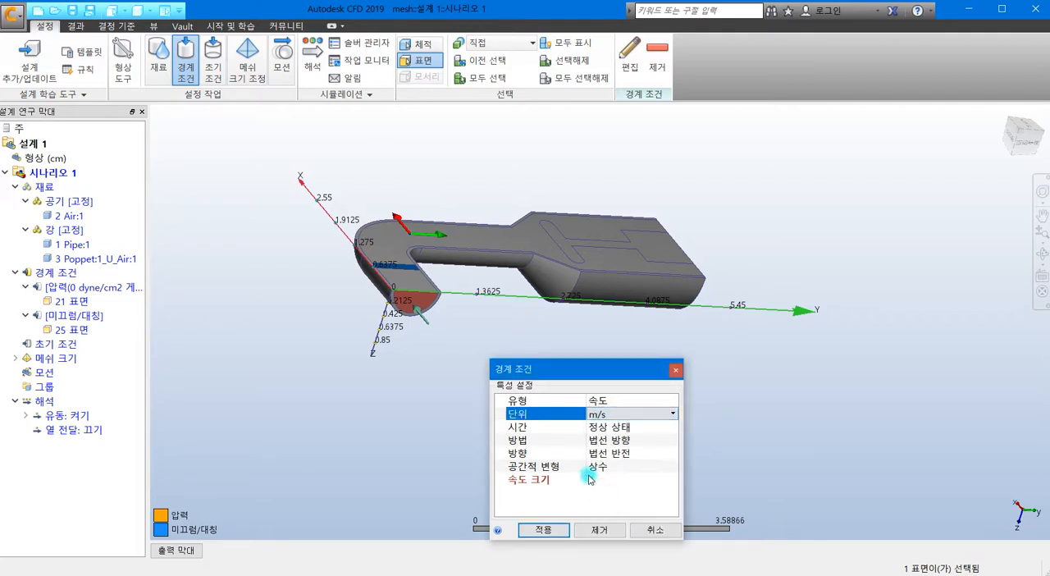
click(605, 481)
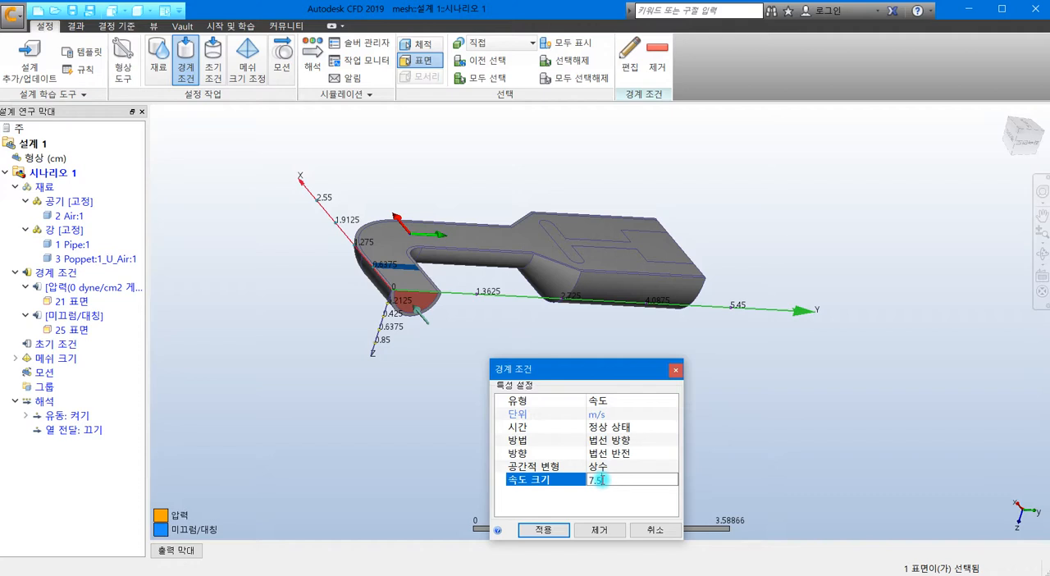
click(543, 529)
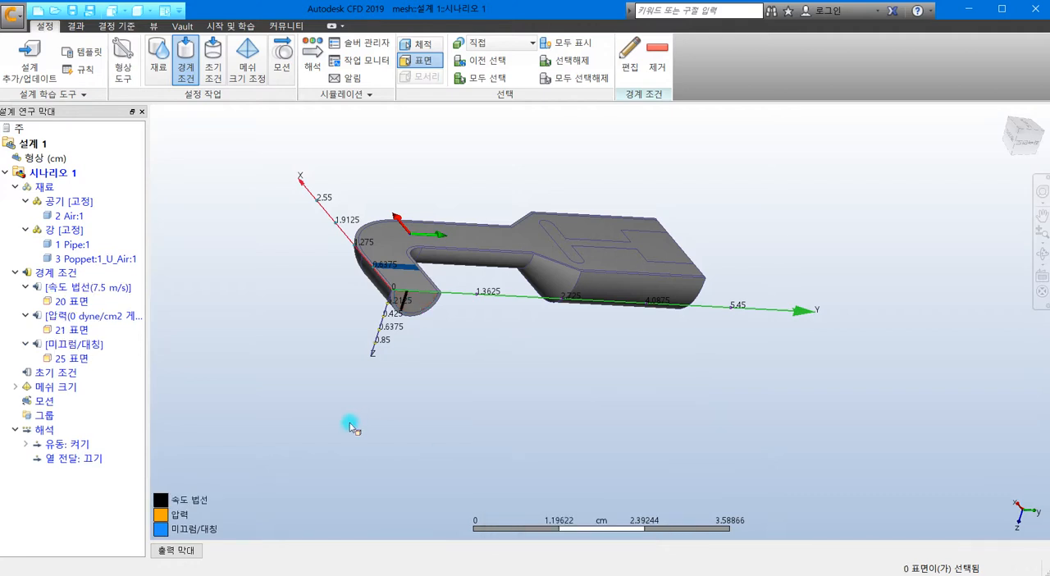
Step: Generate an automatic mesh size for the whole pipe and poppet model
click(244, 82)
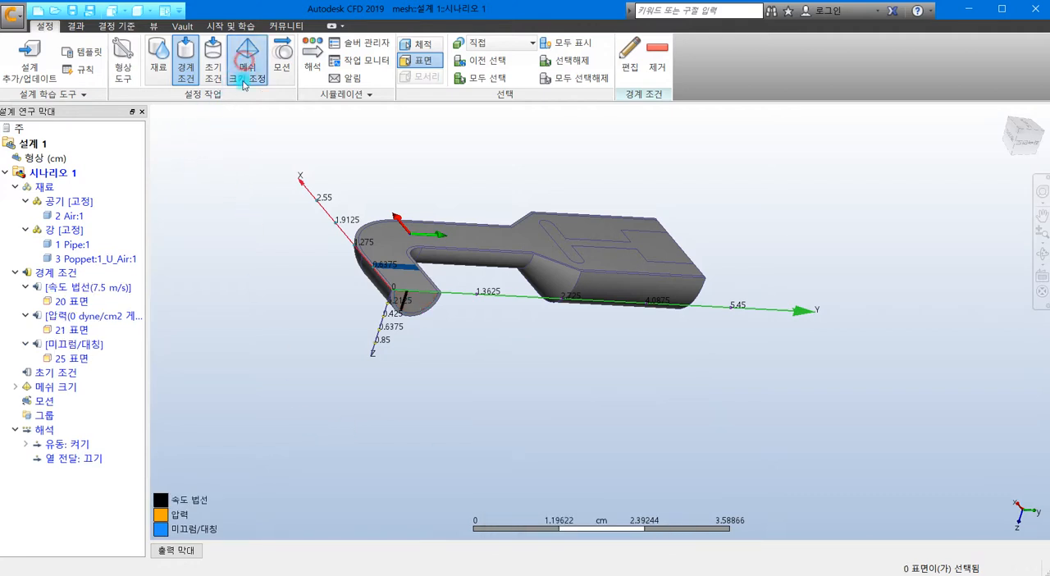
click(681, 72)
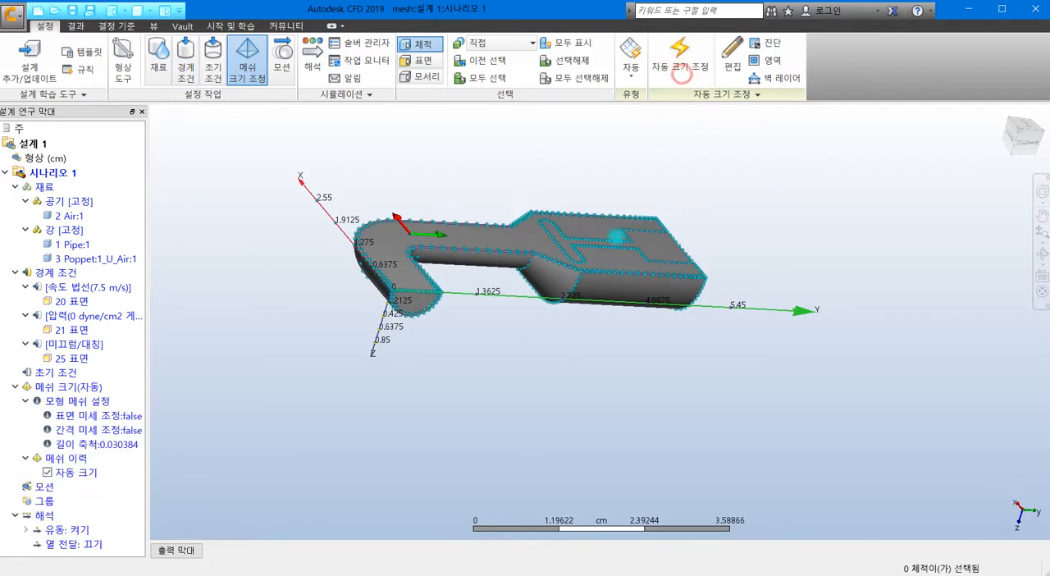
shift+middle_drag(554, 326, 315, 287)
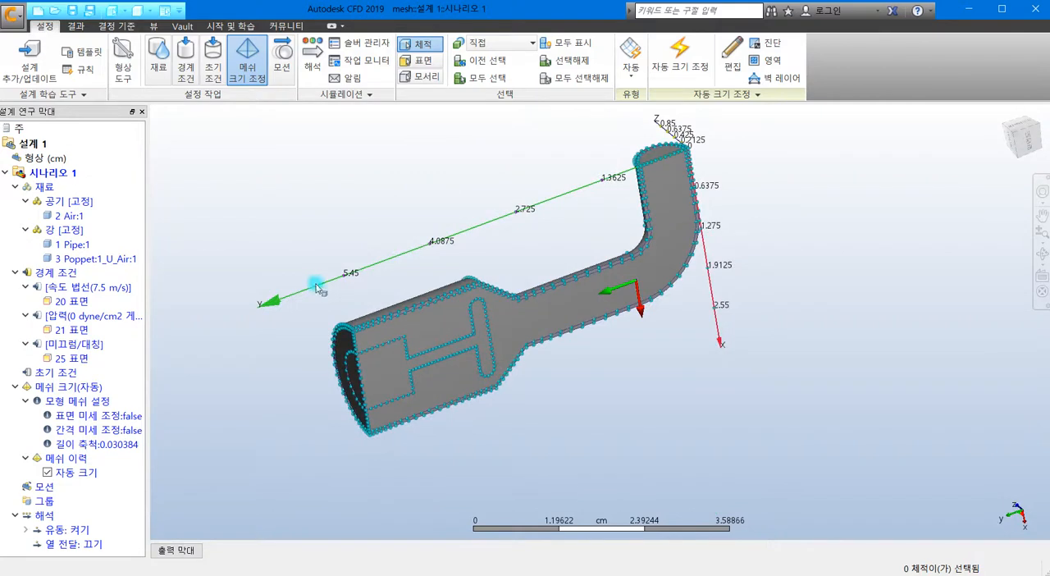
Step: Run the steady-state analysis with 적응 메쉬 (adaptive mesh) enabled for 3 cycles and 주기 저장 (save cycles) turned on
click(314, 70)
drag(687, 397, 454, 188)
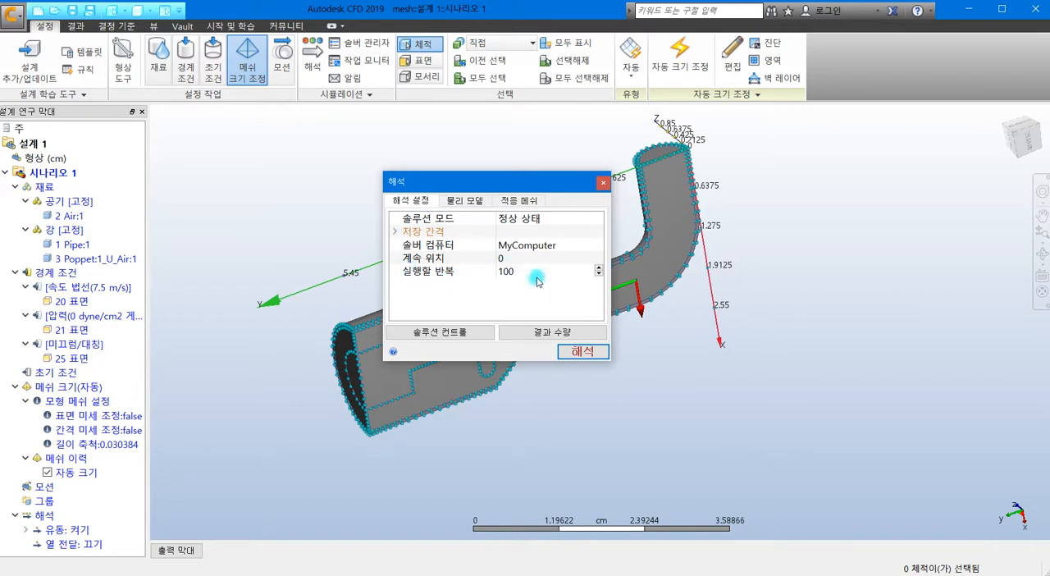
click(481, 202)
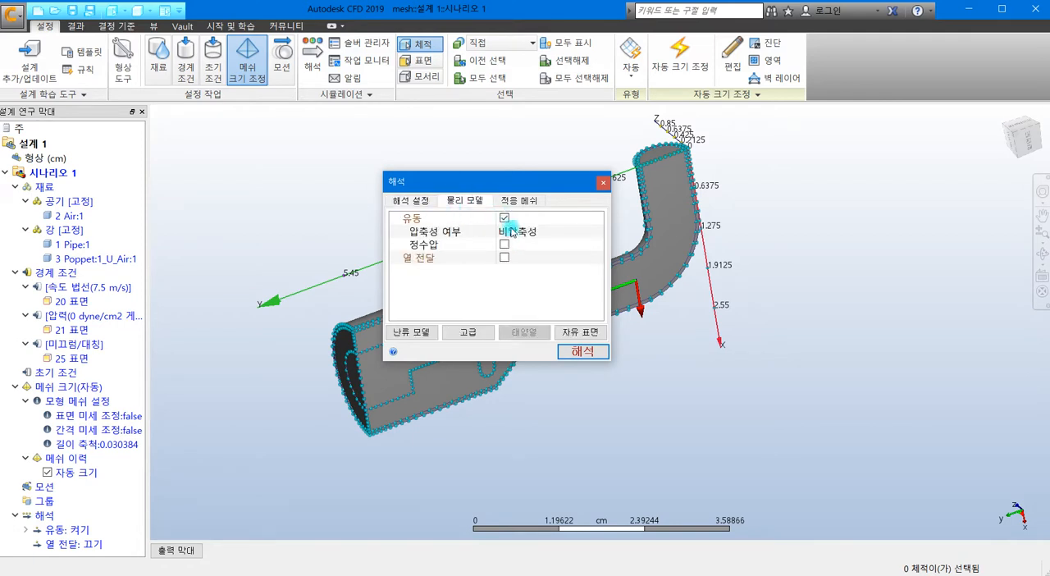
click(516, 202)
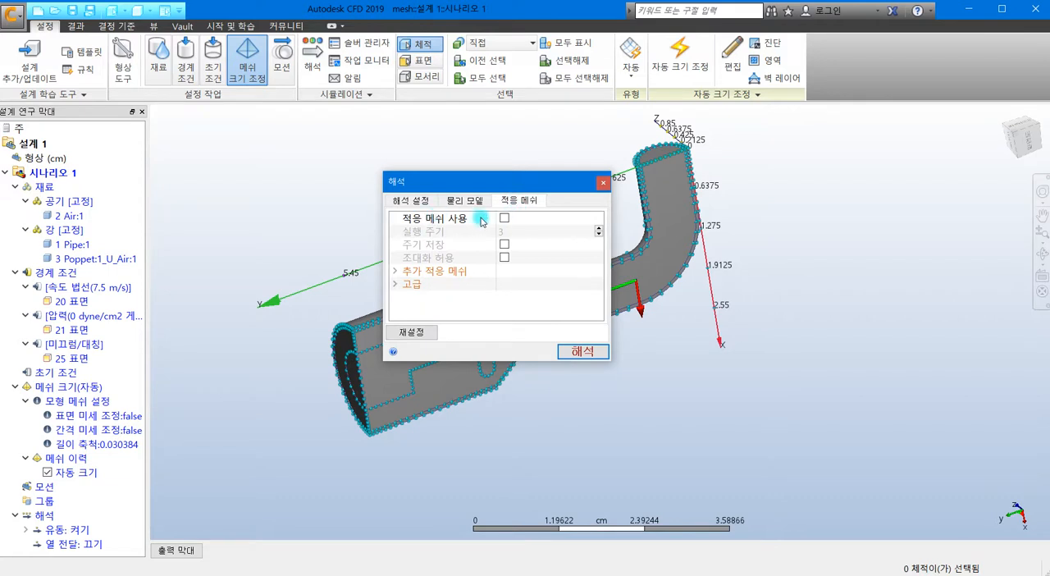
click(504, 218)
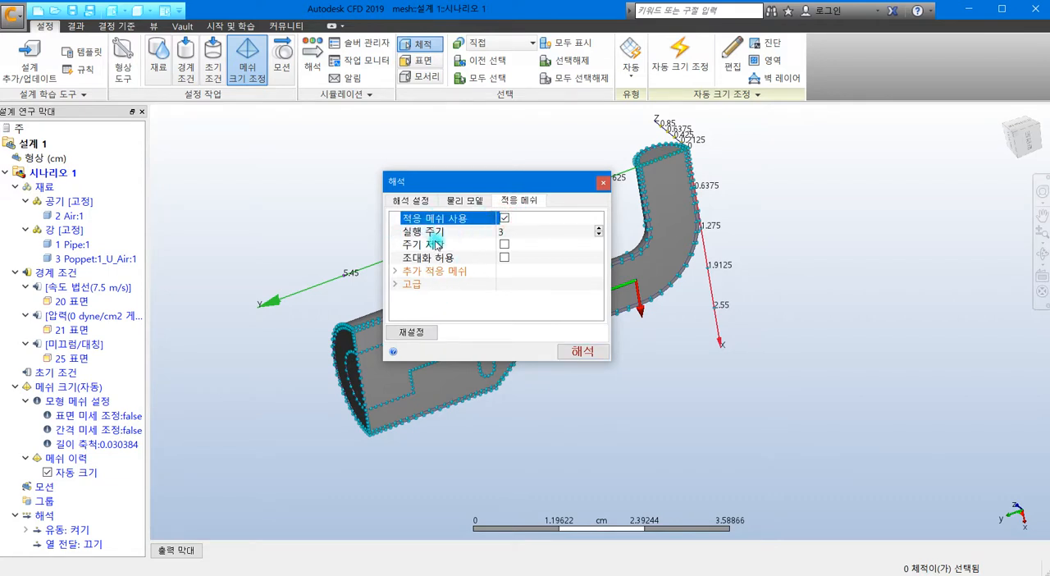
click(505, 246)
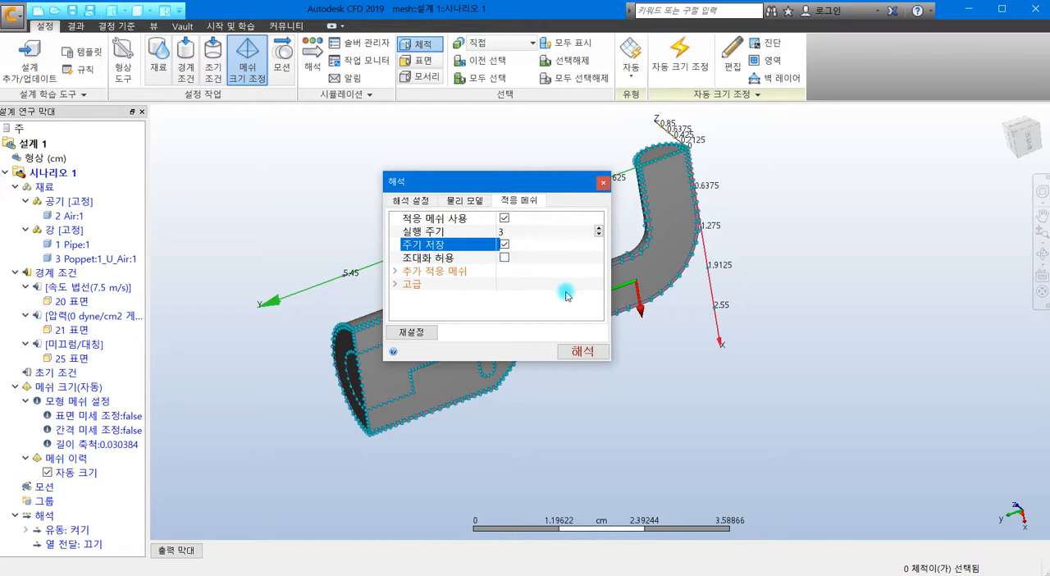
click(596, 351)
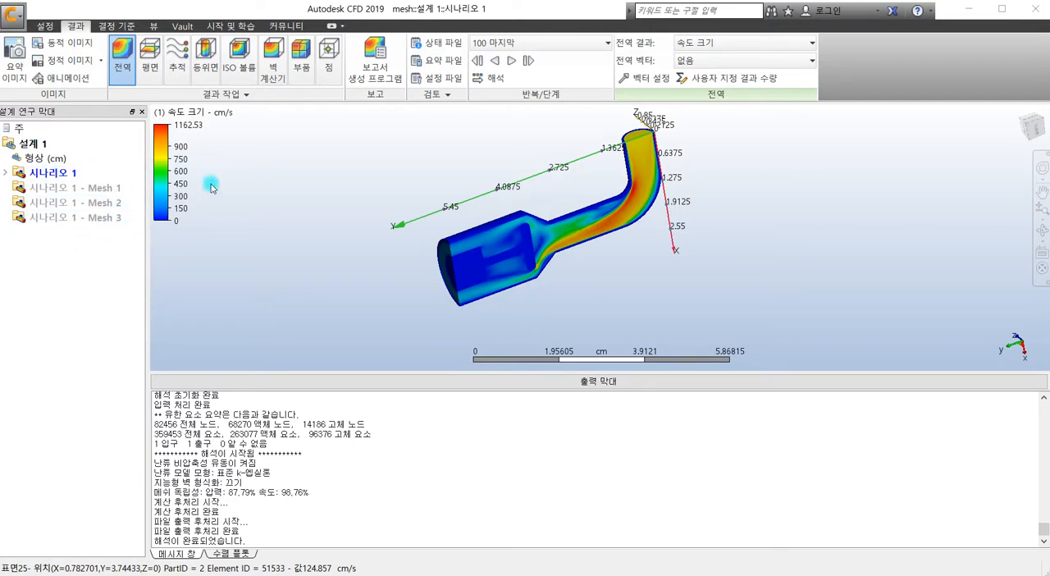
Step: Collapse the solver output messages and display the velocity result in the 음영처리 메쉬 (shaded mesh) visual style
click(649, 382)
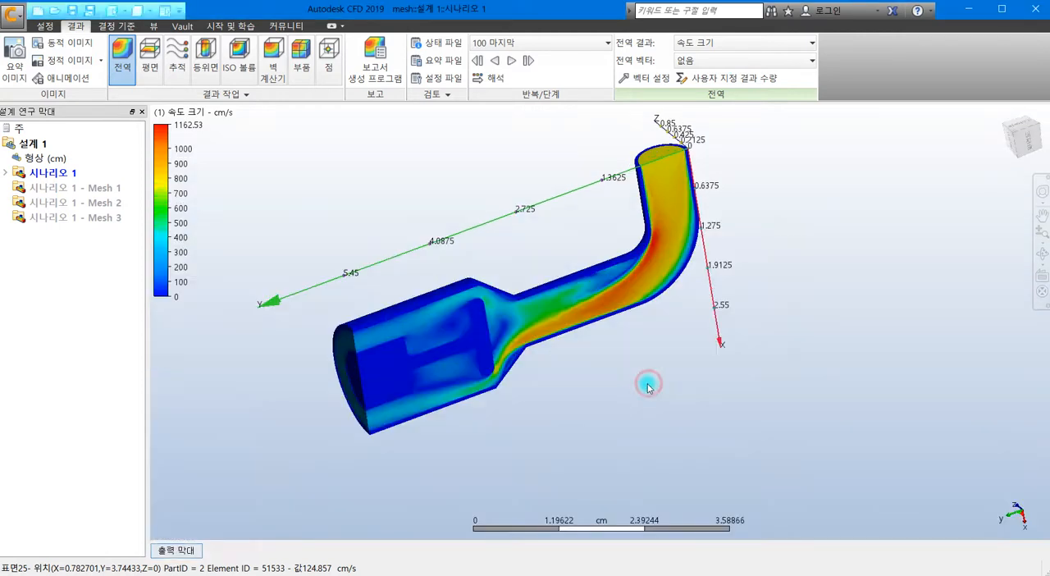
click(155, 27)
click(91, 66)
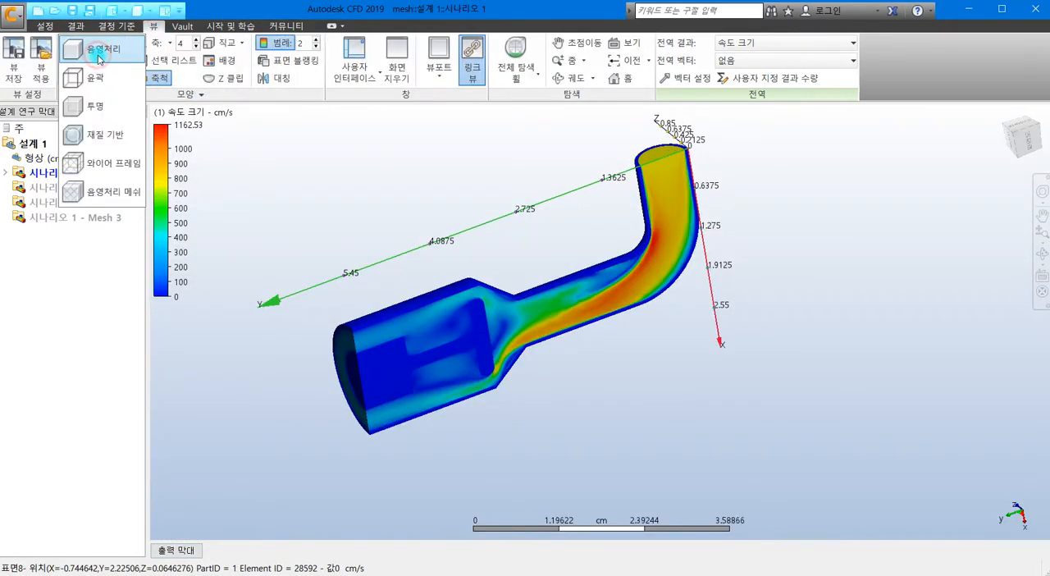
click(107, 192)
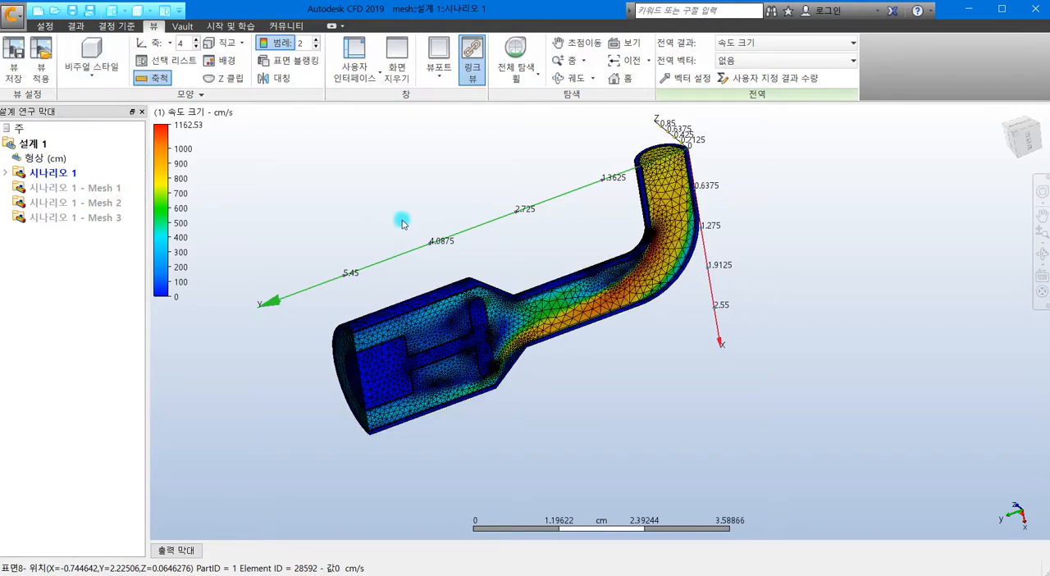
Step: Examine the adapted mesh density around the poppet head, the pipe's widening section and the inner side of the bend
scroll(562, 351, up, 5)
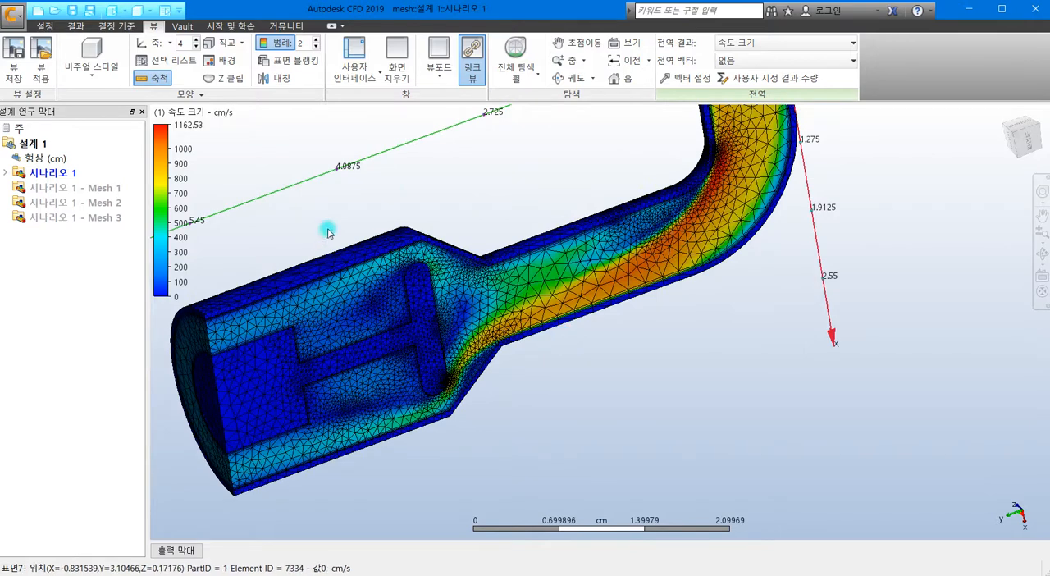
middle_drag(639, 344, 713, 402)
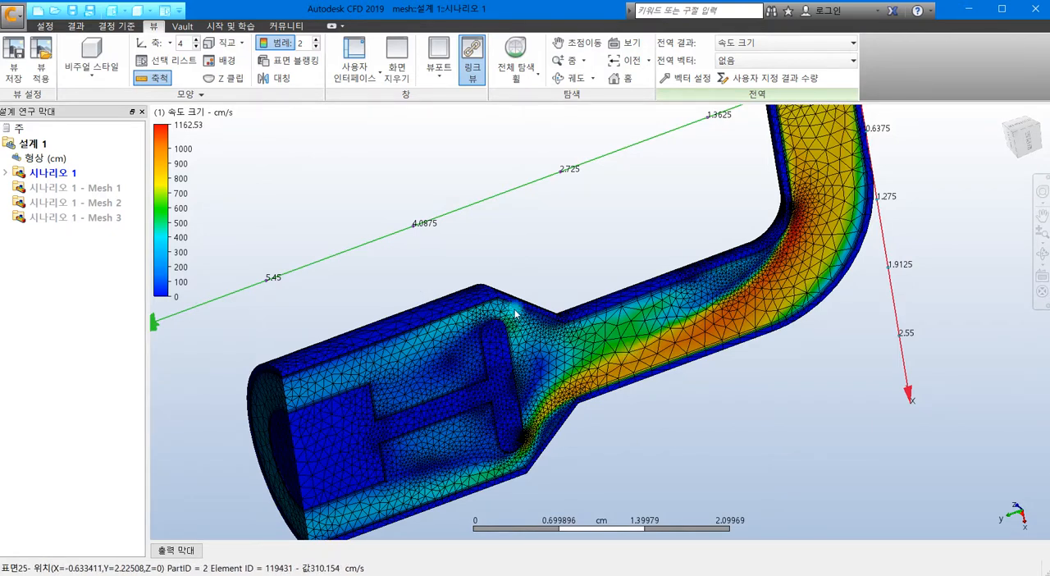
scroll(491, 376, up, 5)
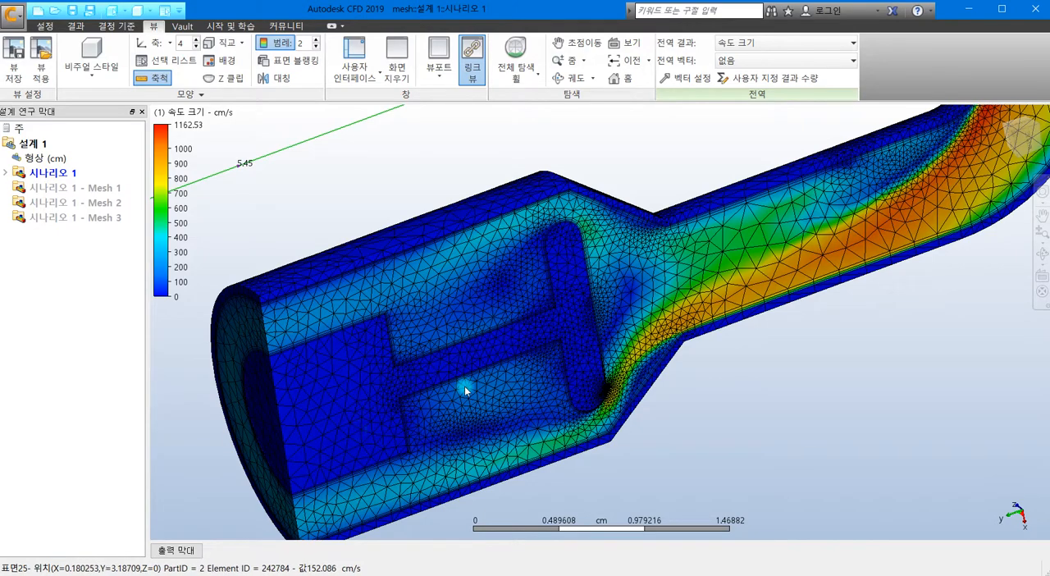
middle_drag(820, 265, 652, 369)
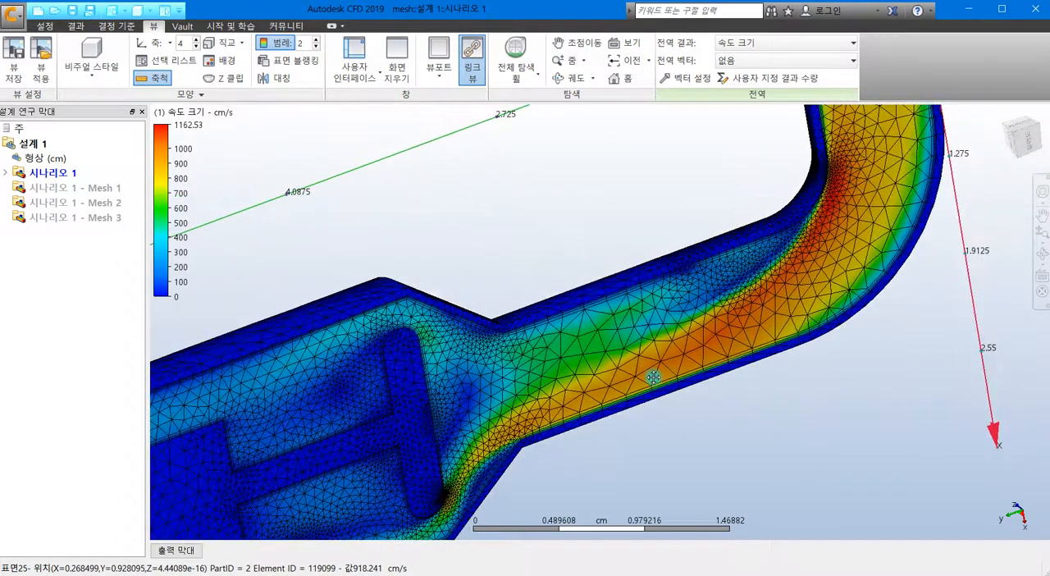
middle_drag(853, 156, 790, 274)
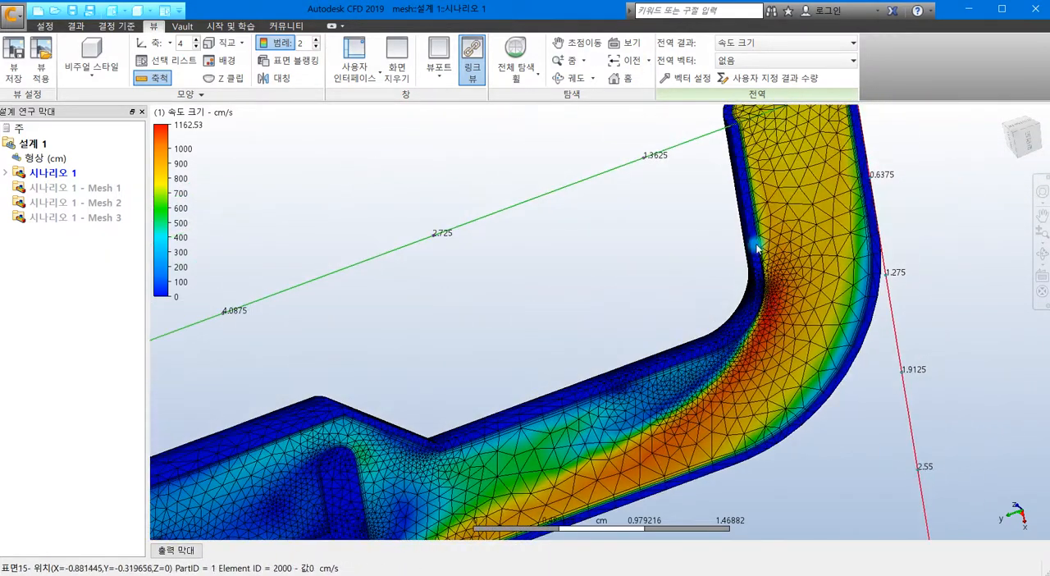
scroll(771, 299, up, 5)
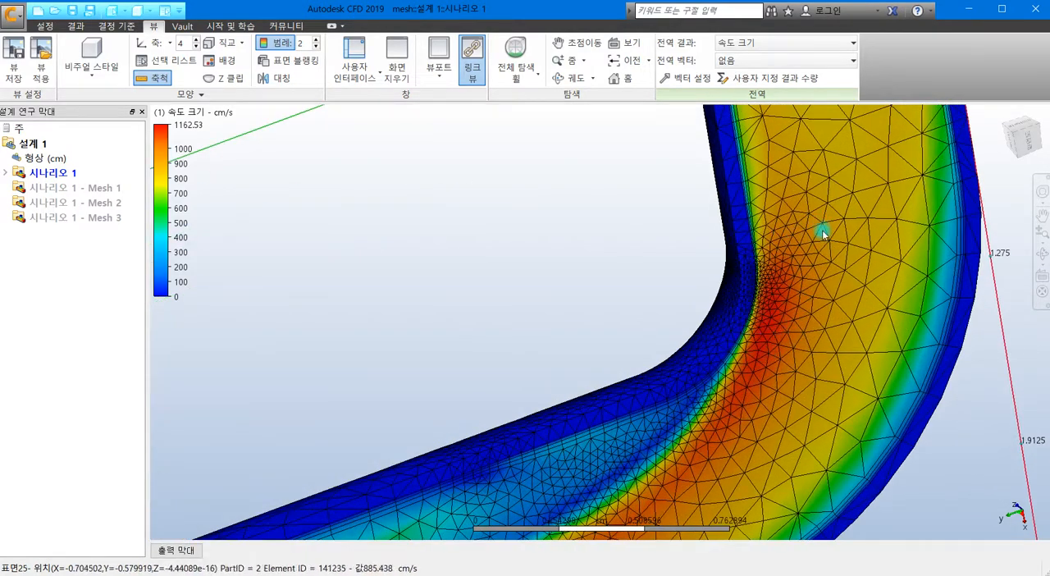
scroll(773, 320, down, 6)
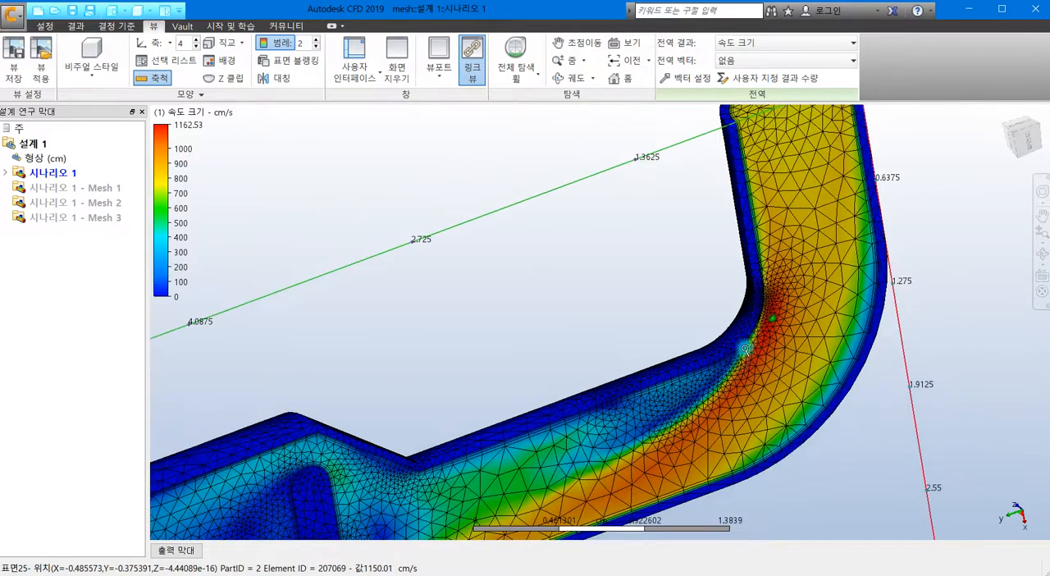
middle_drag(479, 451, 604, 326)
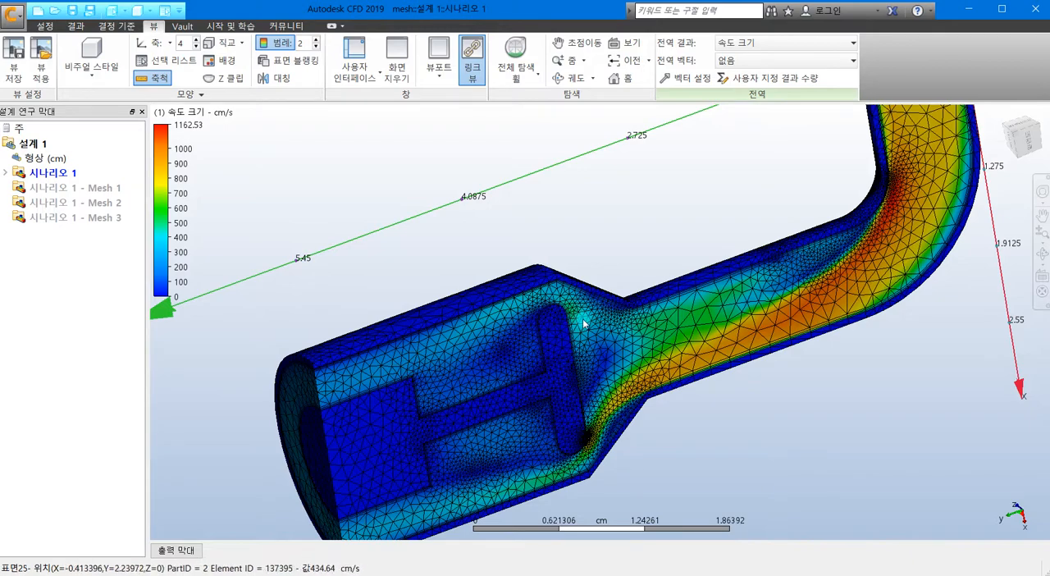
scroll(580, 443, up, 3)
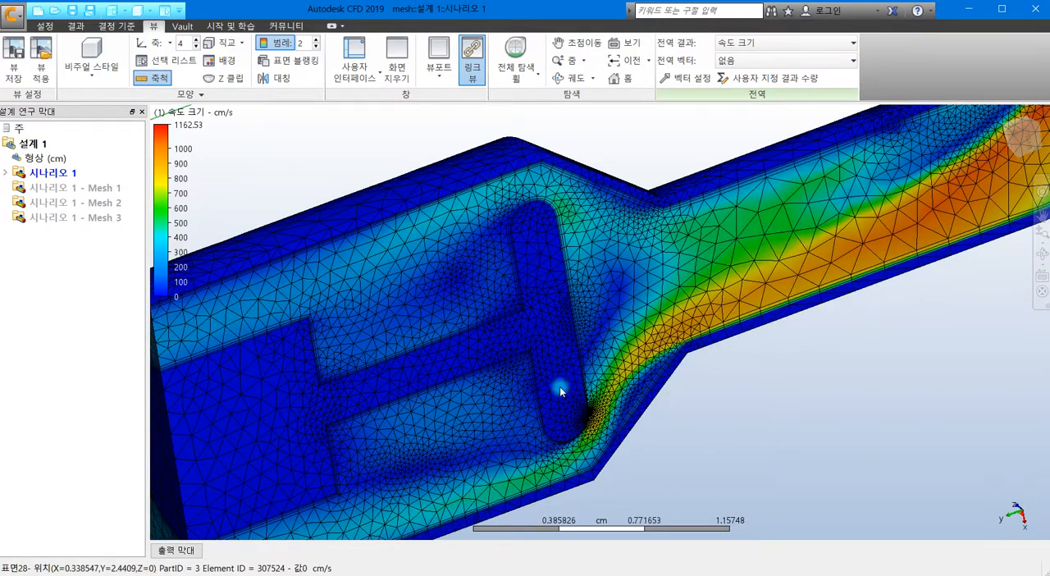
scroll(639, 351, down, 2)
middle_drag(671, 324, 615, 394)
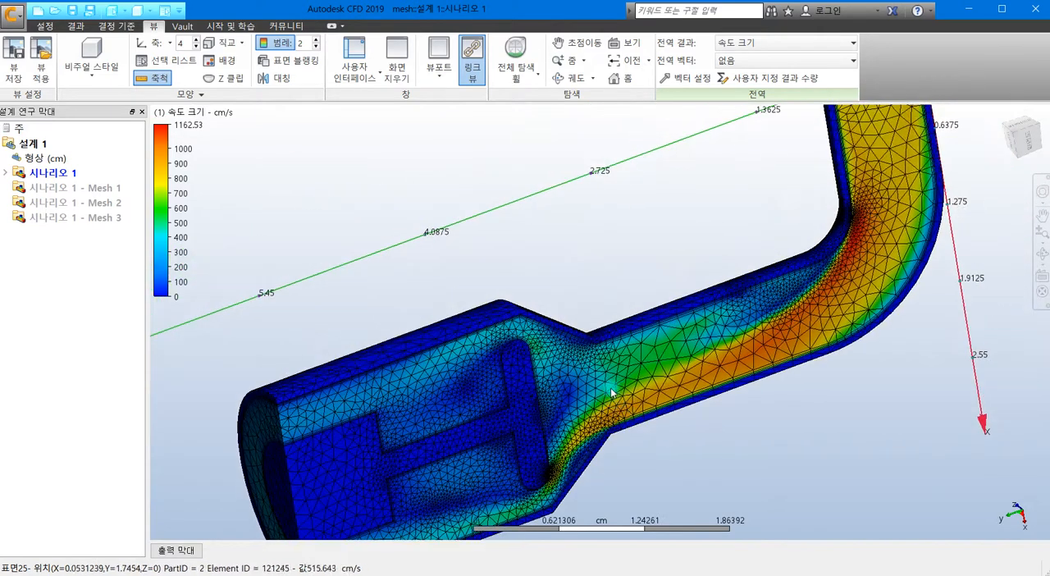
middle_drag(749, 291, 648, 359)
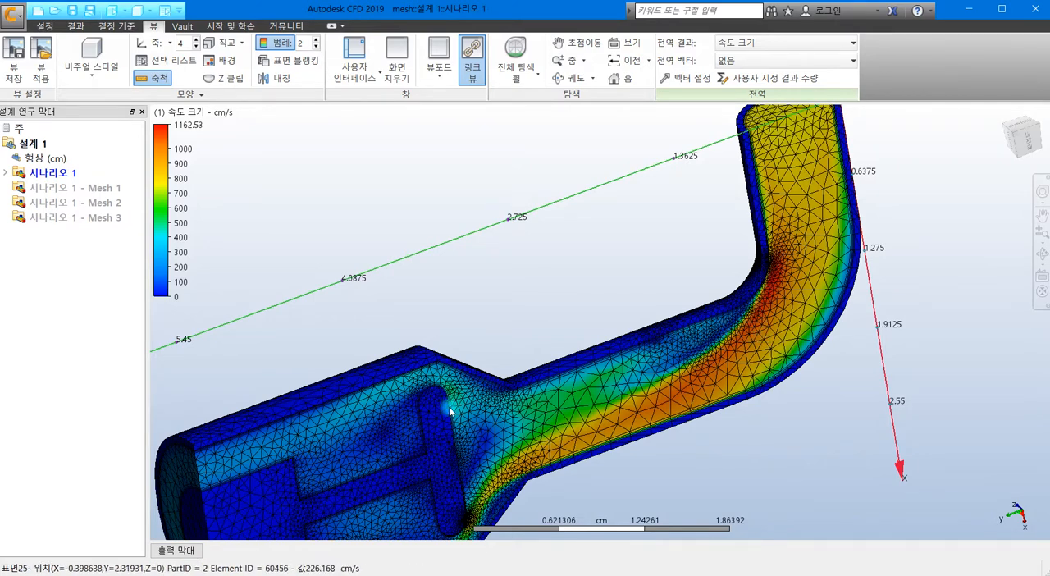
middle_drag(472, 361, 537, 287)
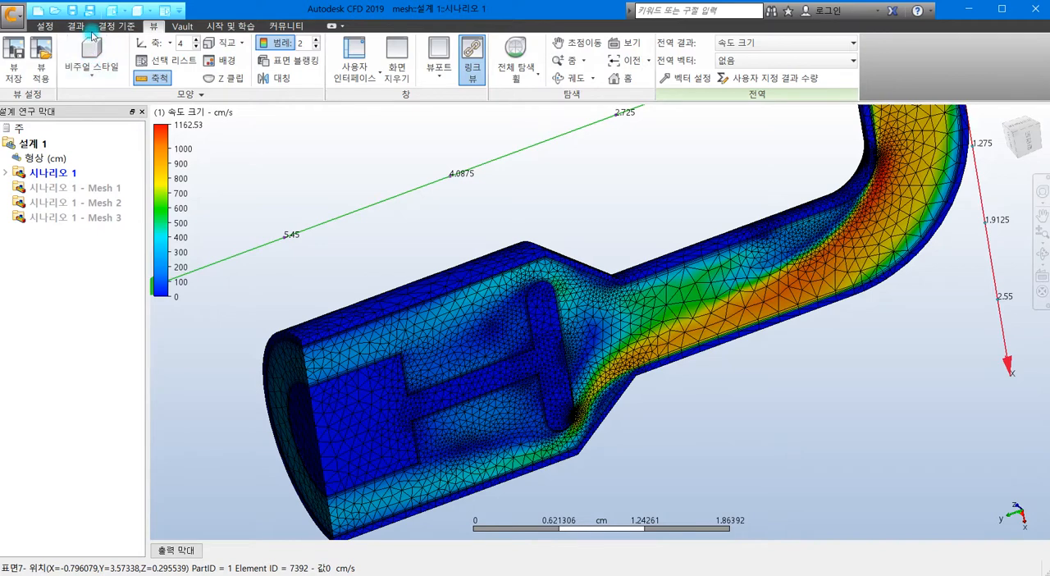
Step: Open the solver's 적응 메쉬 (adaptive mesh) settings for scenario 1 to review the available options
click(45, 26)
click(313, 57)
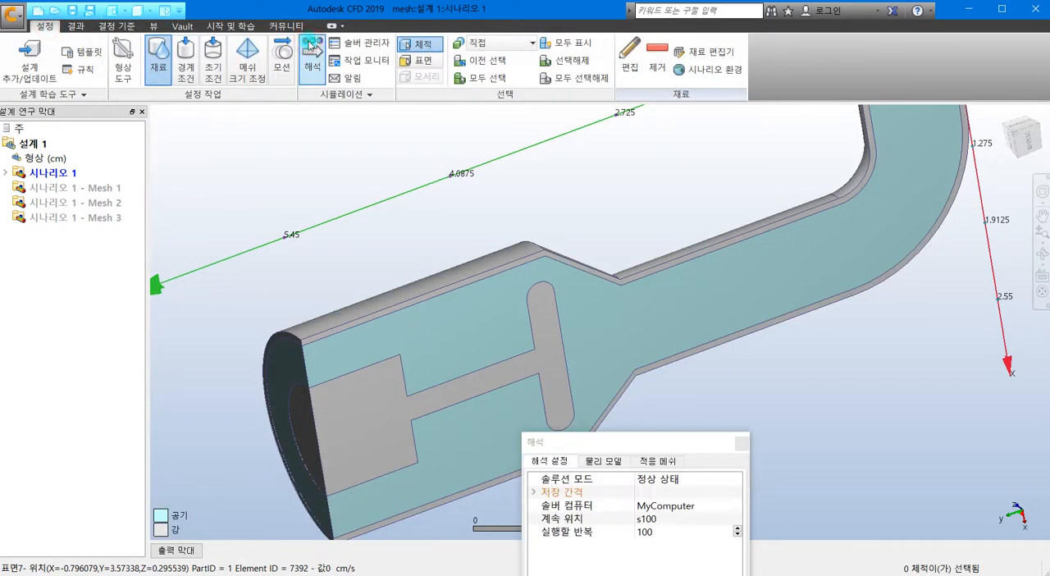
click(516, 206)
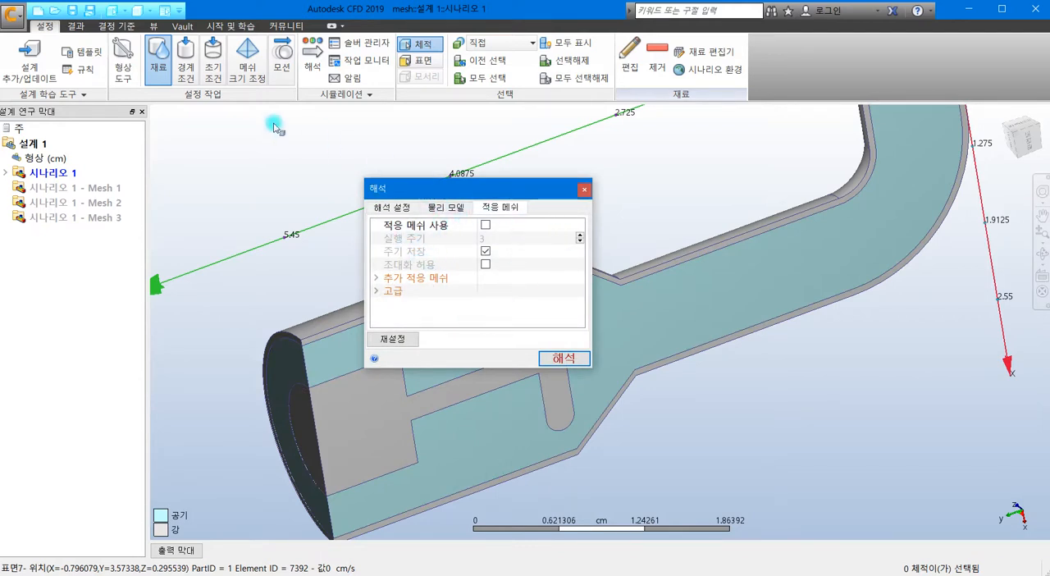
Step: Display the velocity result again and examine the adapted mesh around the poppet head and along the whole pipe
click(76, 25)
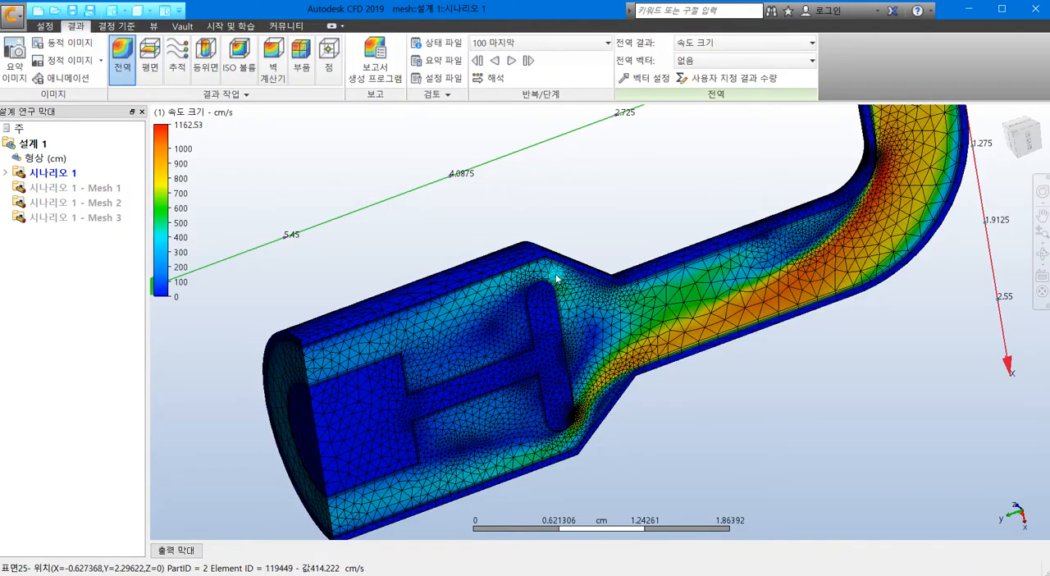
scroll(548, 274, up, 3)
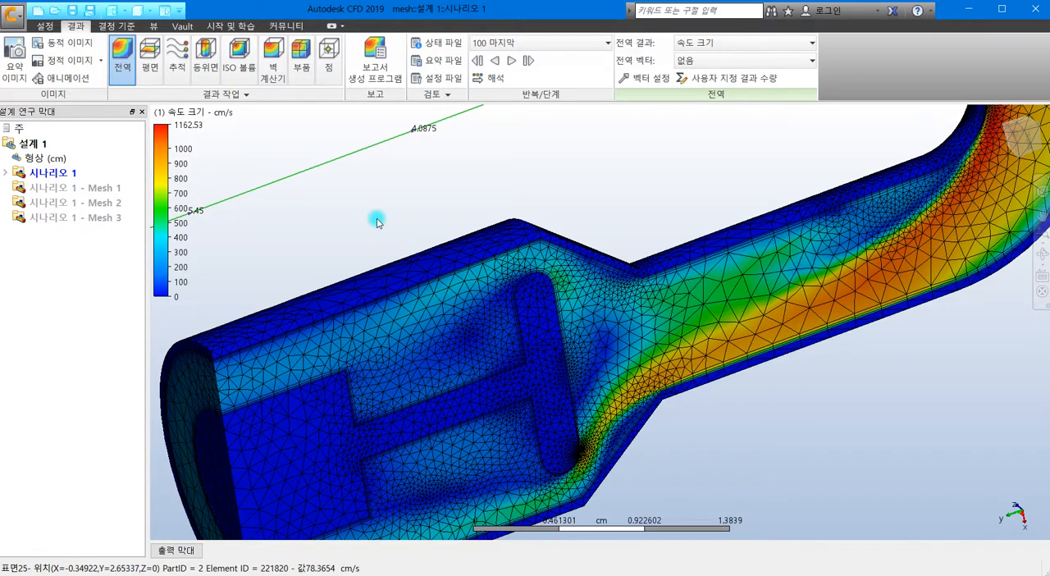
scroll(379, 221, down, 3)
scroll(564, 234, down, 2)
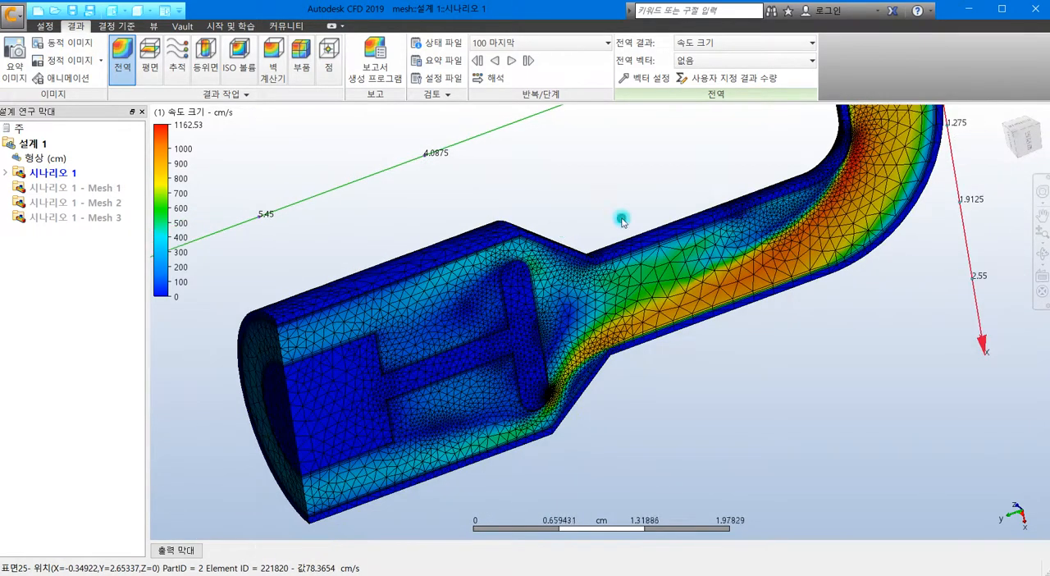
scroll(622, 222, down, 3)
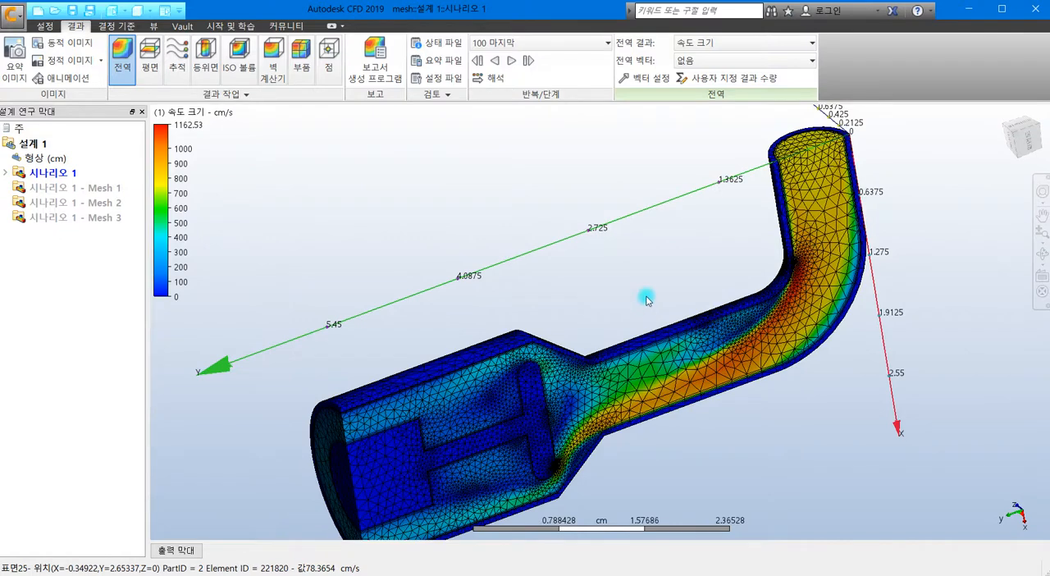
scroll(648, 279, down, 2)
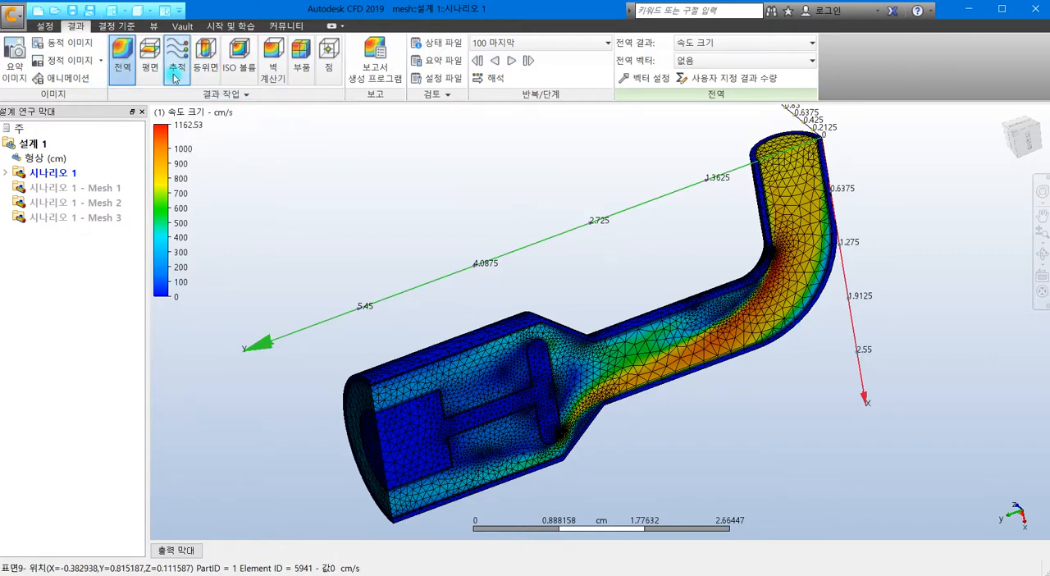
Step: Add a result plane, orient it normal to the Z axis and shift it onto the pipe's lengthwise mid-section
click(149, 64)
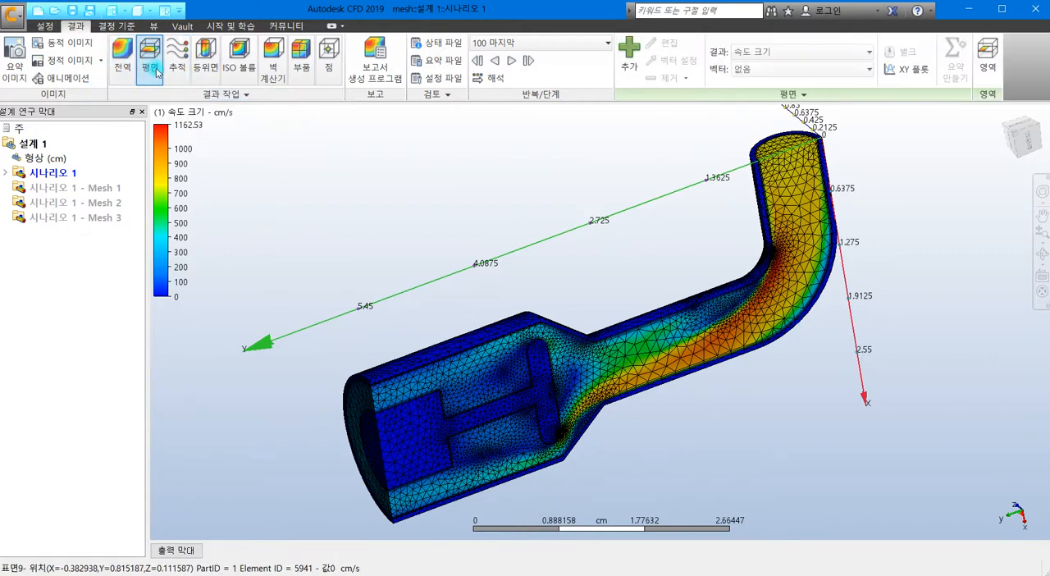
click(629, 72)
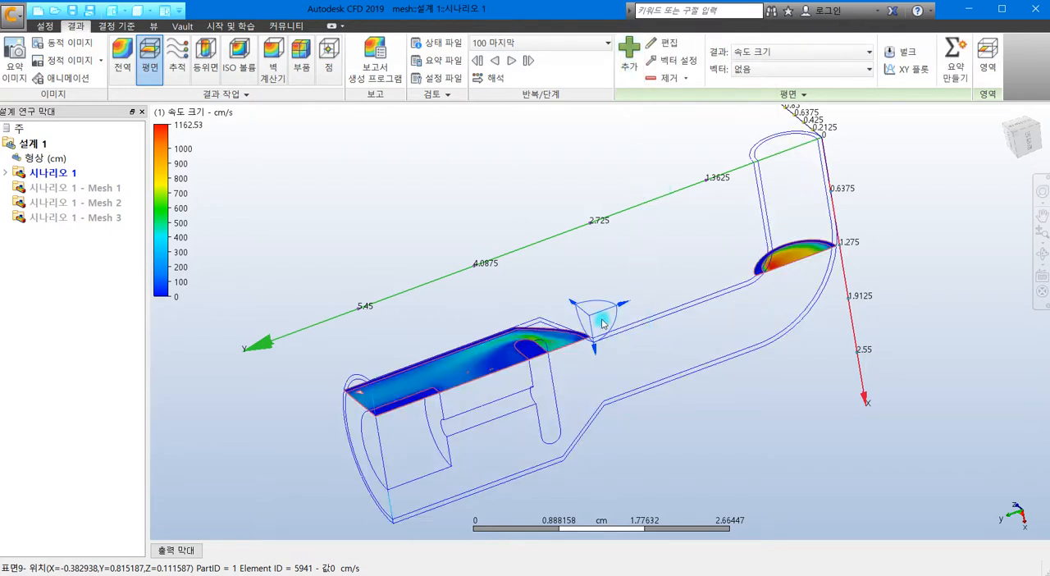
click(465, 361)
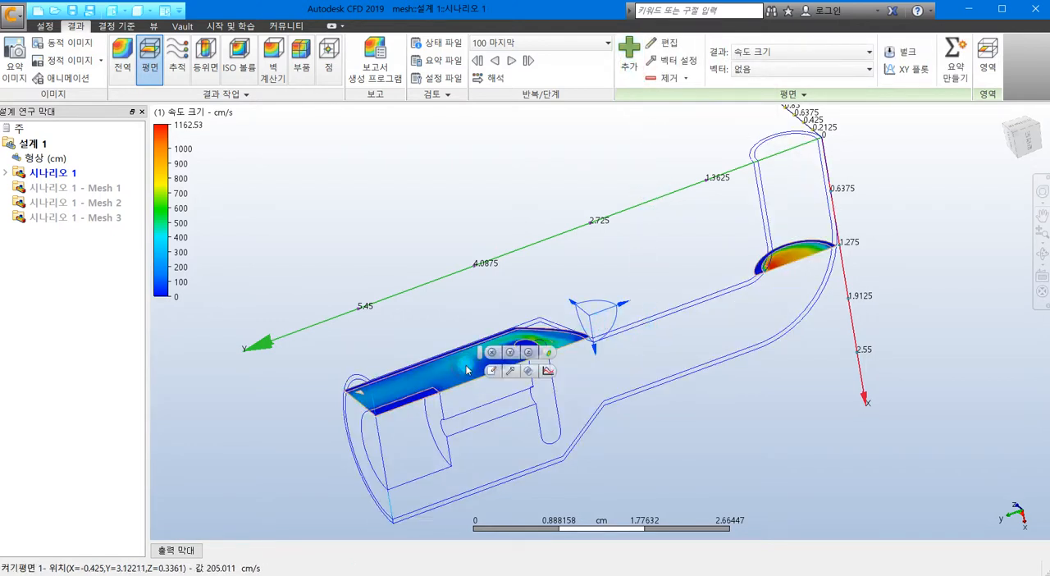
click(510, 353)
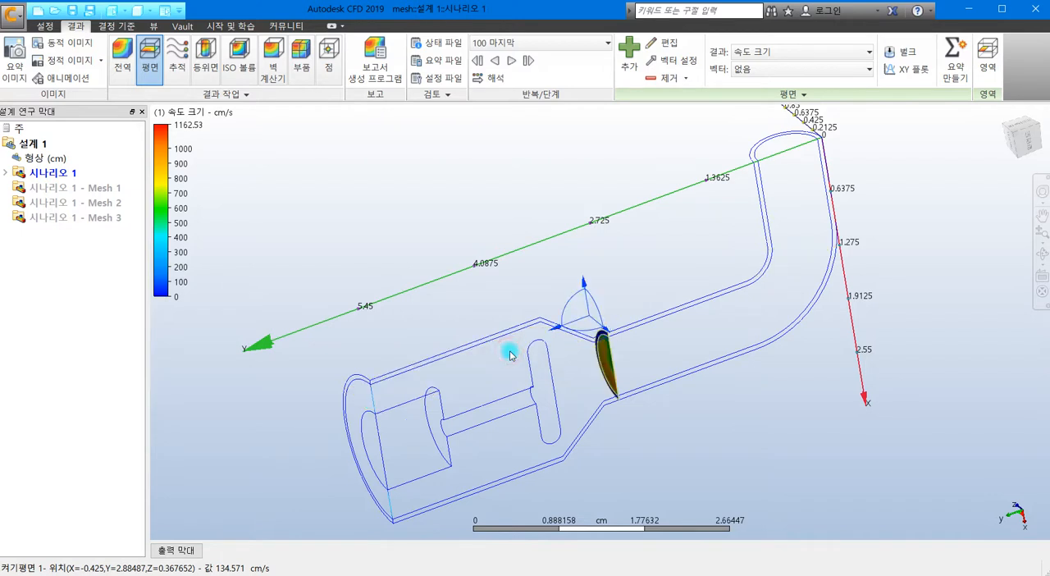
click(599, 351)
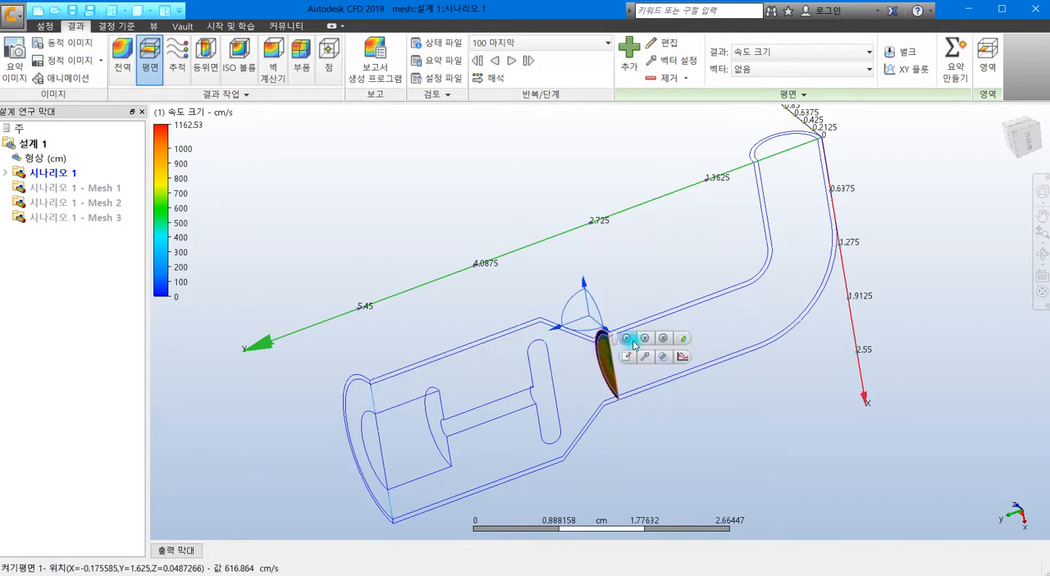
click(663, 338)
click(546, 314)
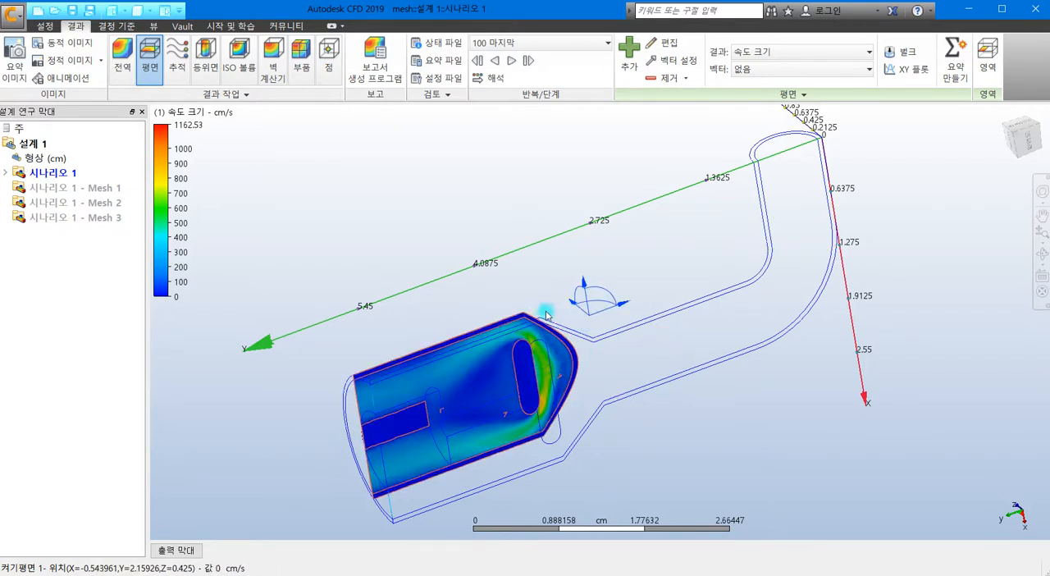
drag(573, 306, 589, 326)
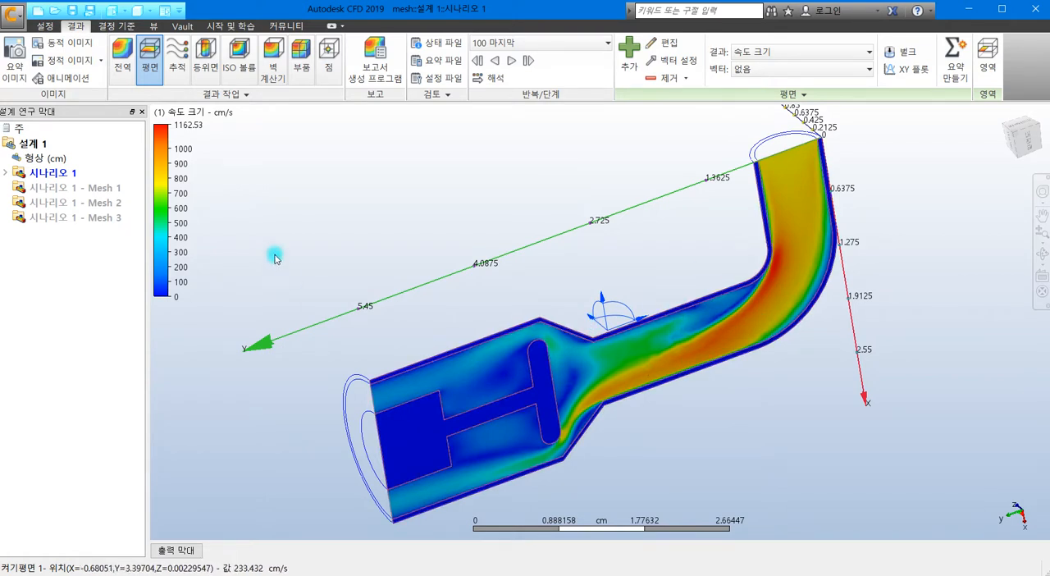
Step: Make the plane a summary plane and align it to the end face of the pipe beyond the bend
click(954, 74)
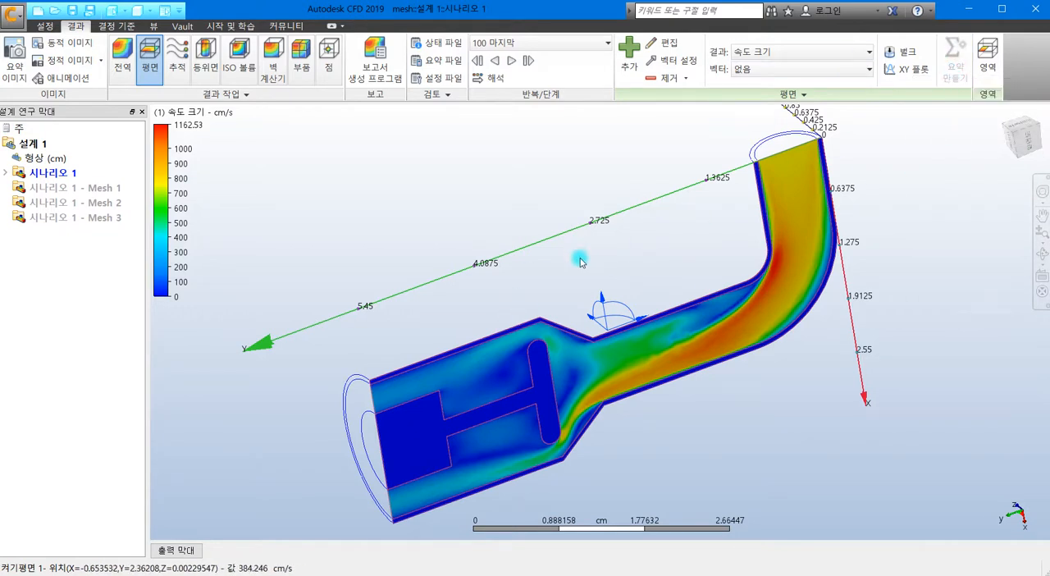
click(494, 373)
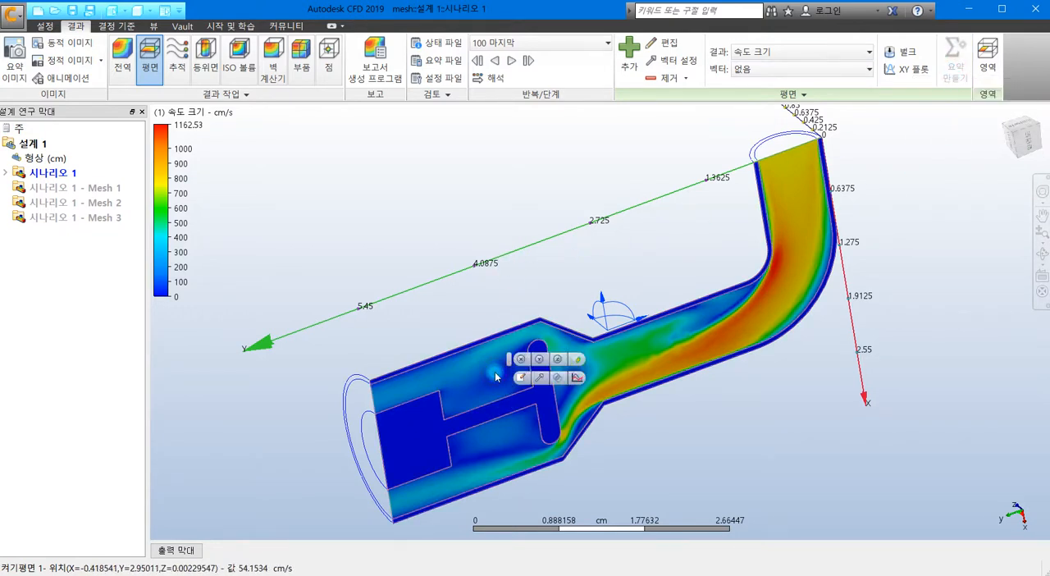
click(576, 361)
middle_drag(700, 258, 588, 366)
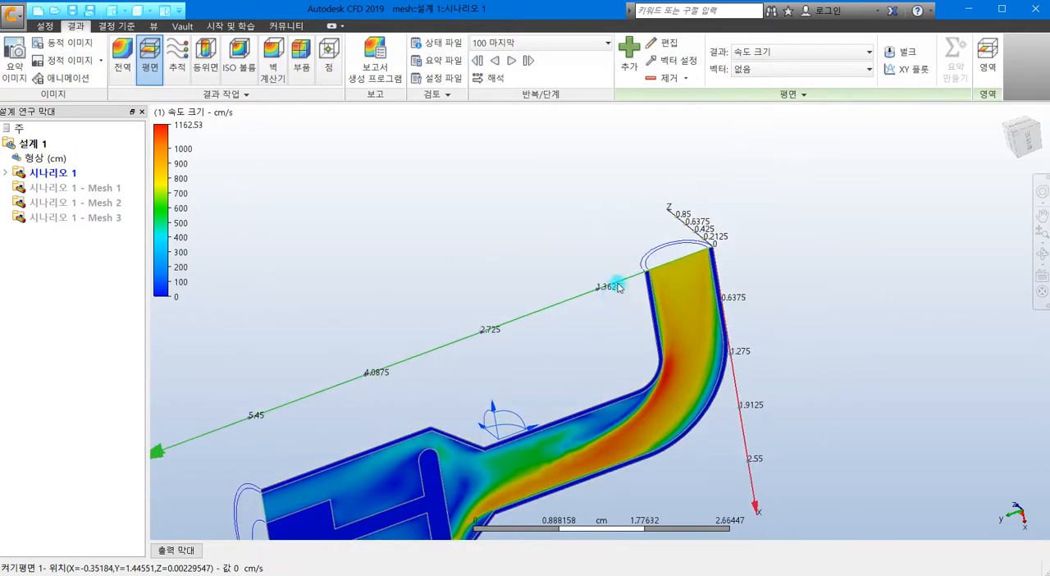
click(668, 260)
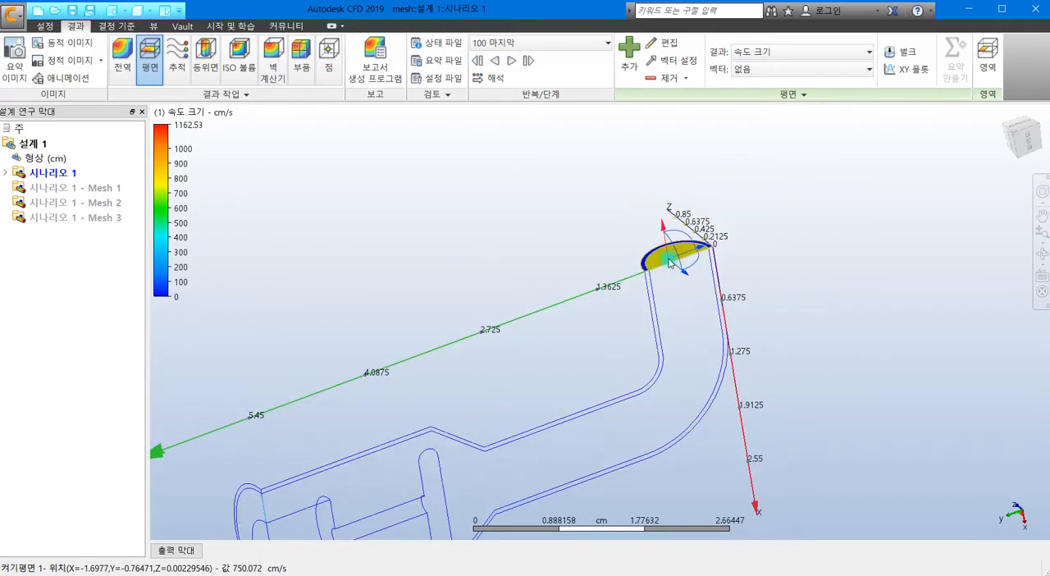
click(819, 160)
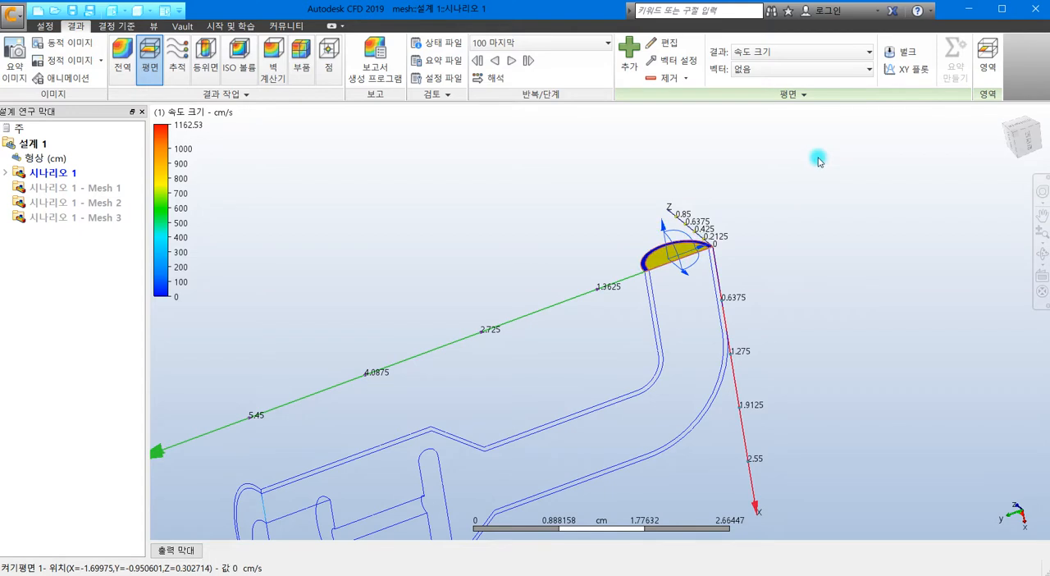
click(664, 255)
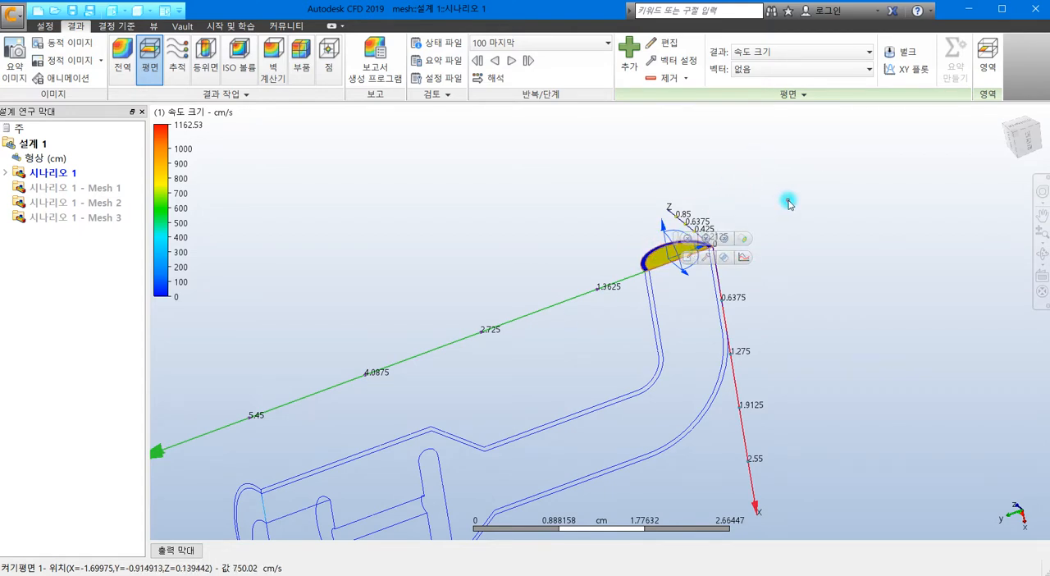
click(790, 201)
click(688, 248)
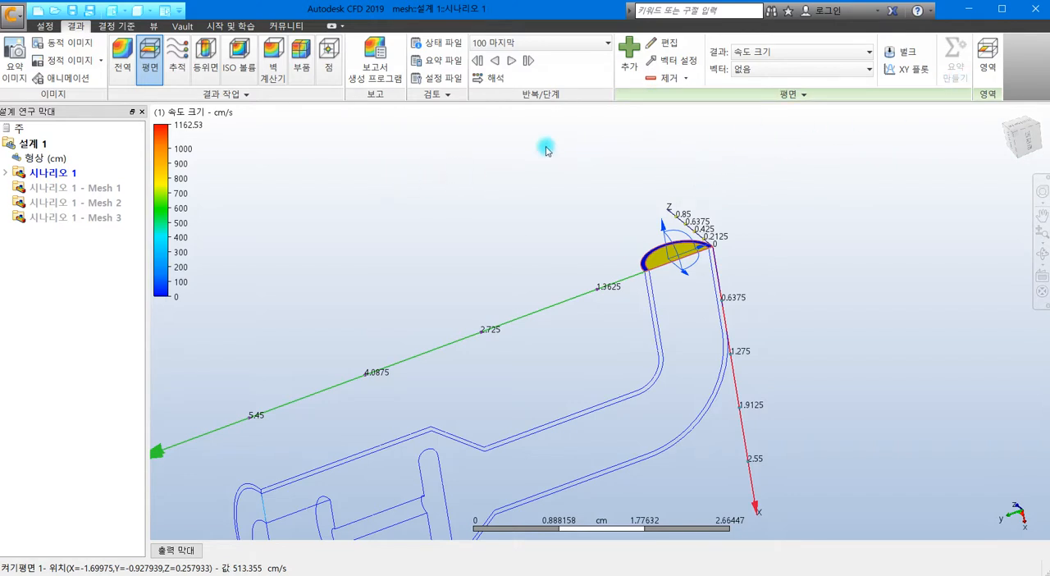
Step: Remove 평면 1 from the 요약 값 (summary values) in the 결정 기준 (decision criteria) environment
click(116, 26)
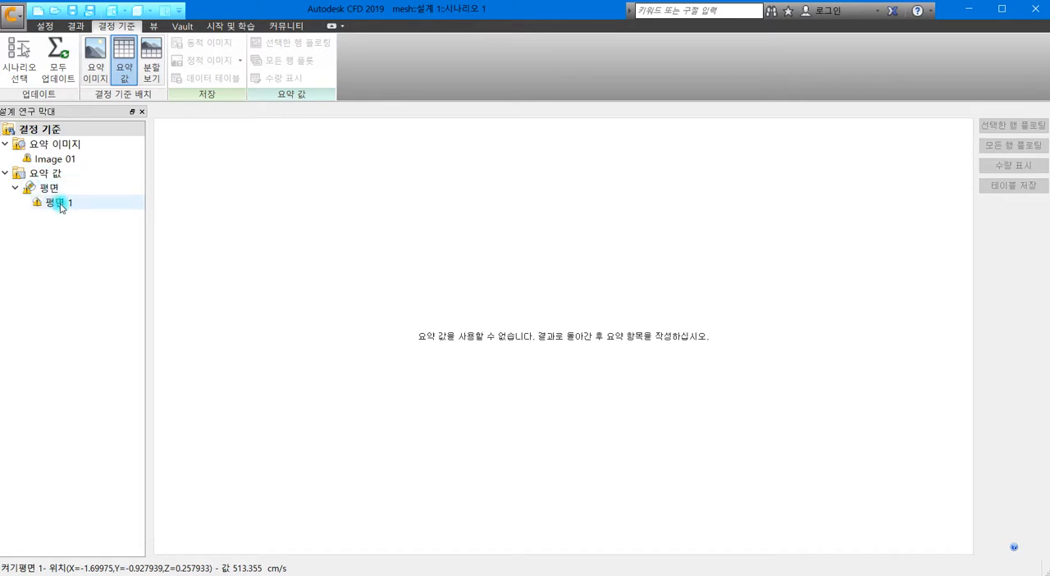
right_click(61, 177)
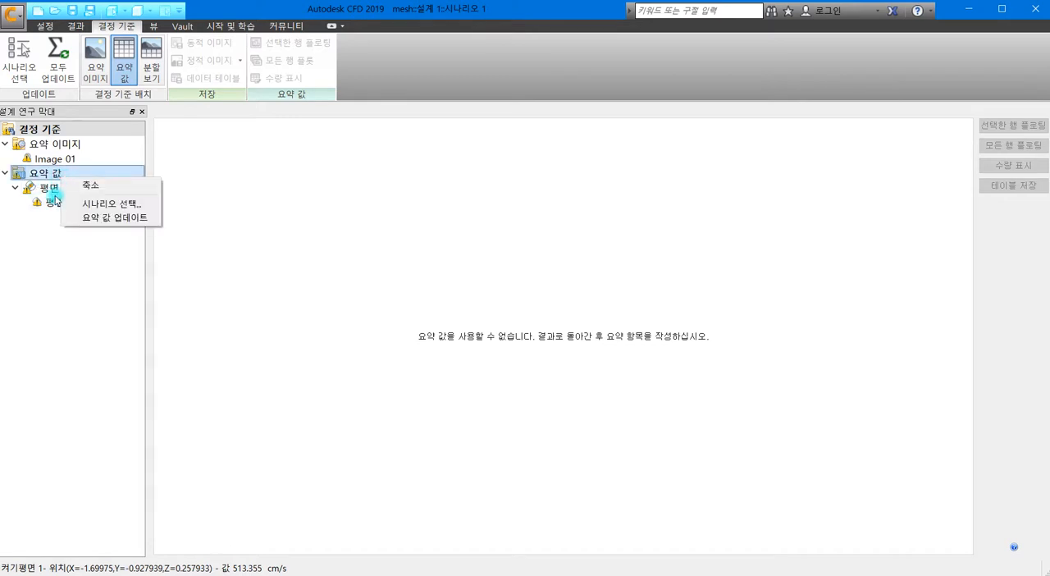
click(51, 203)
right_click(59, 202)
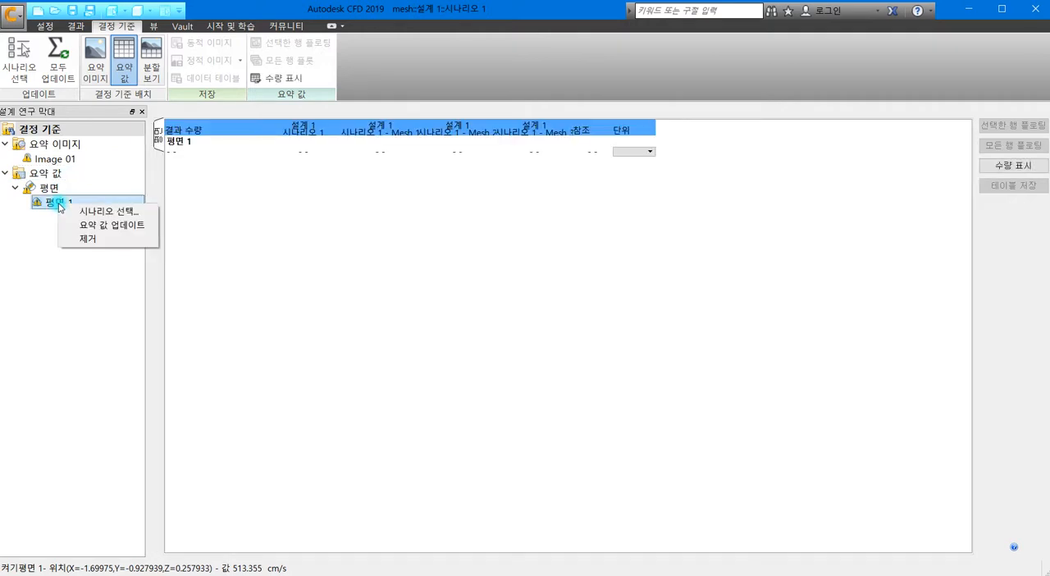
click(83, 239)
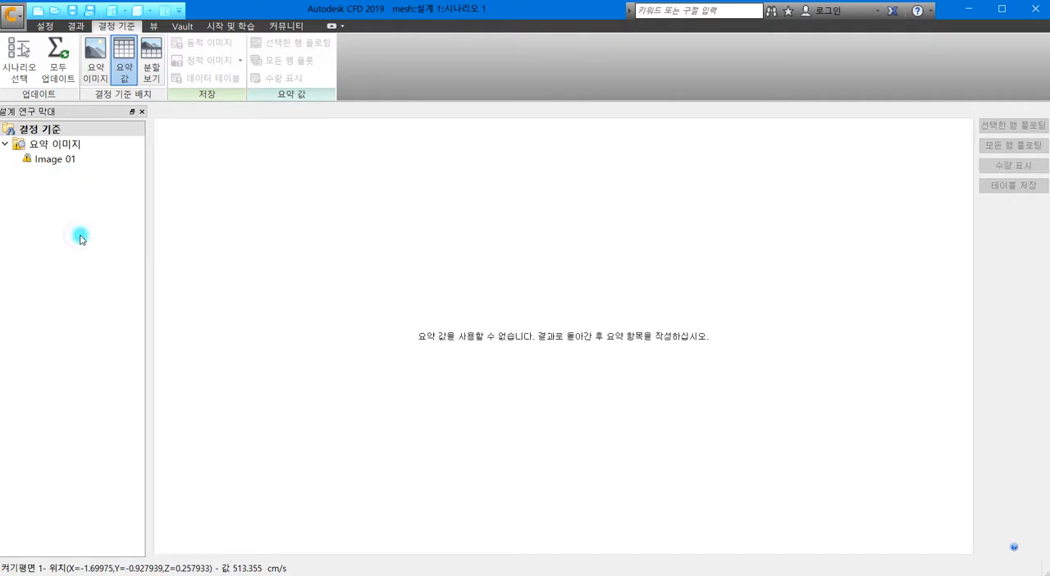
Step: Create a new summary plane from the result plane on the pipe's end face
click(76, 25)
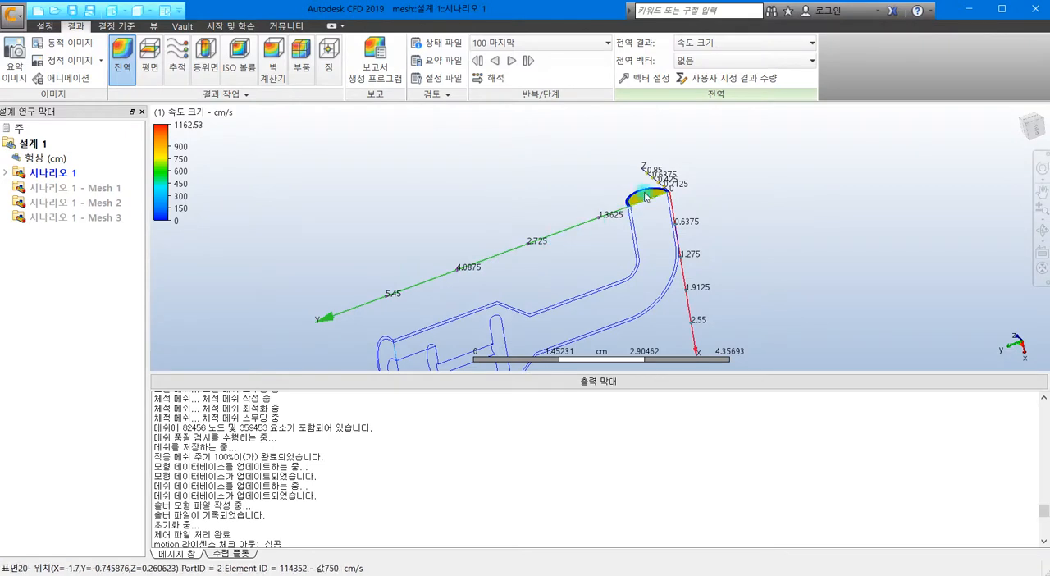
click(150, 58)
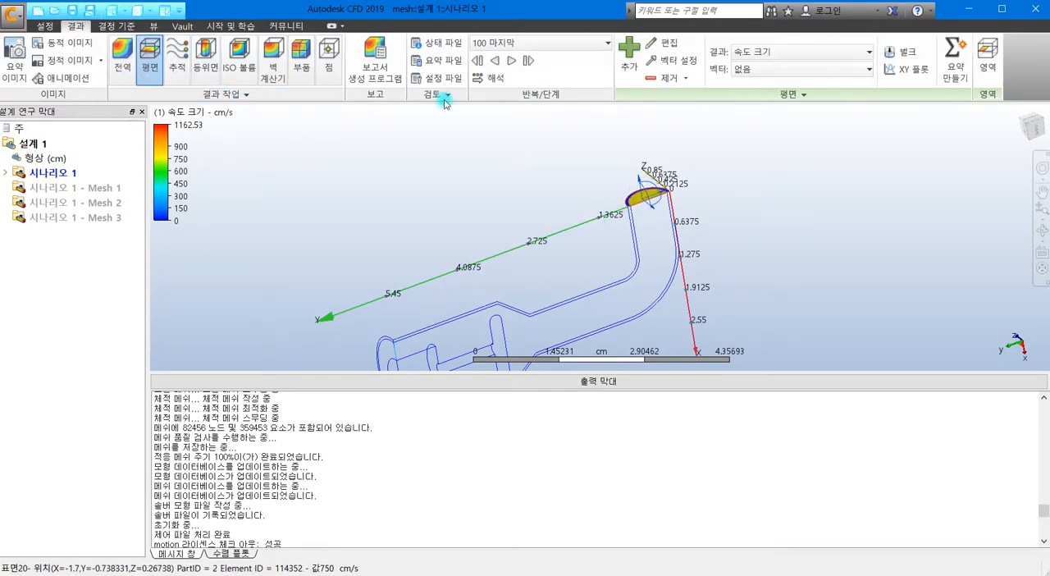
click(953, 64)
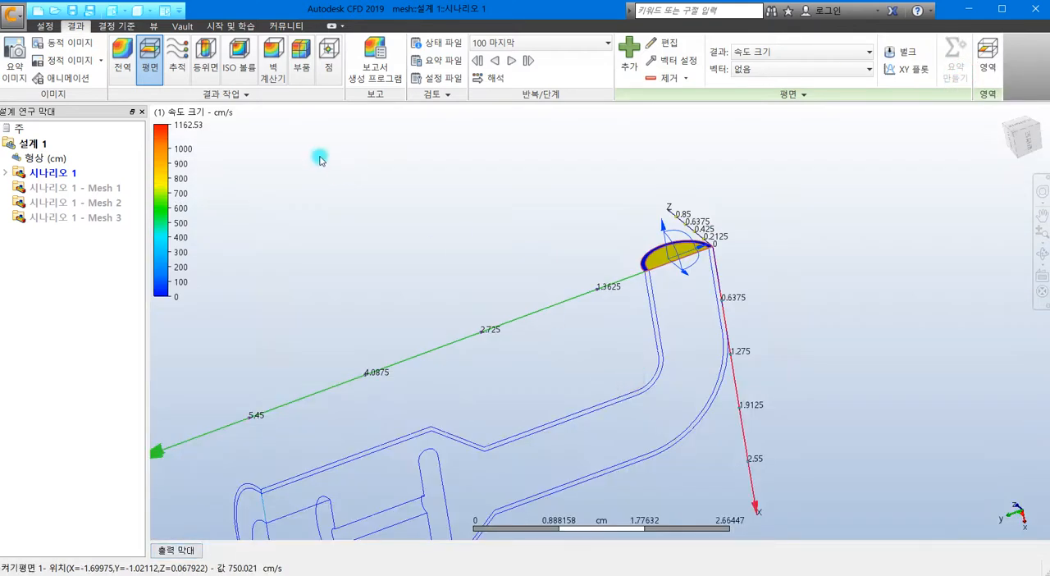
middle_drag(318, 152, 477, 113)
scroll(433, 138, down, 1)
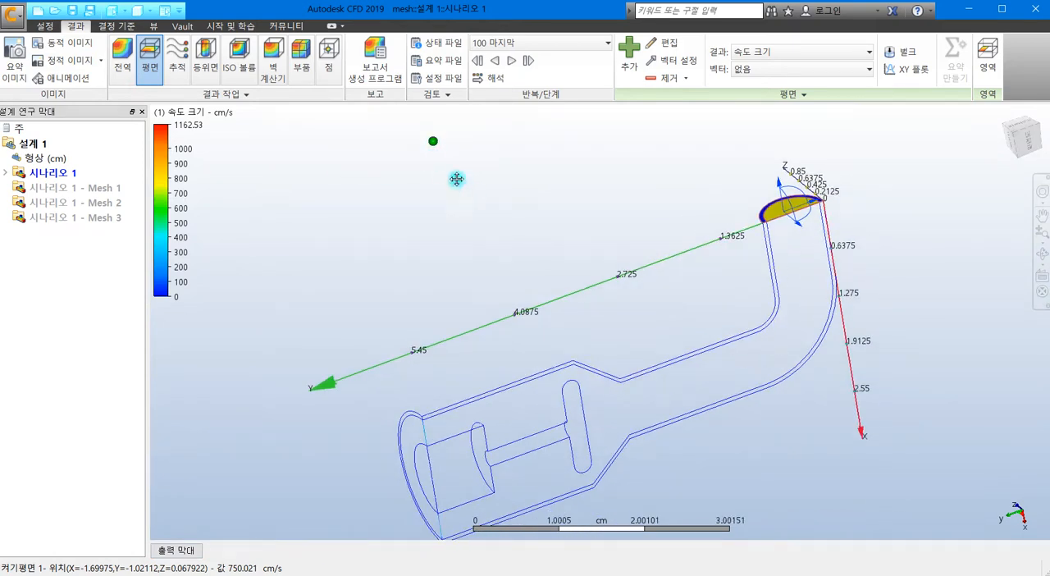
middle_drag(467, 190, 384, 121)
mouse_move(720, 138)
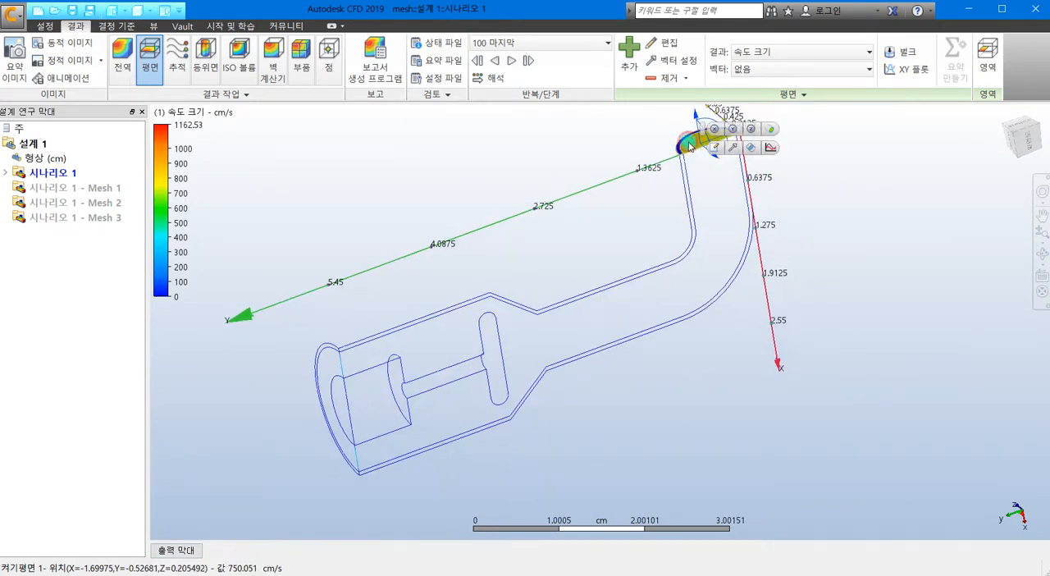
click(748, 130)
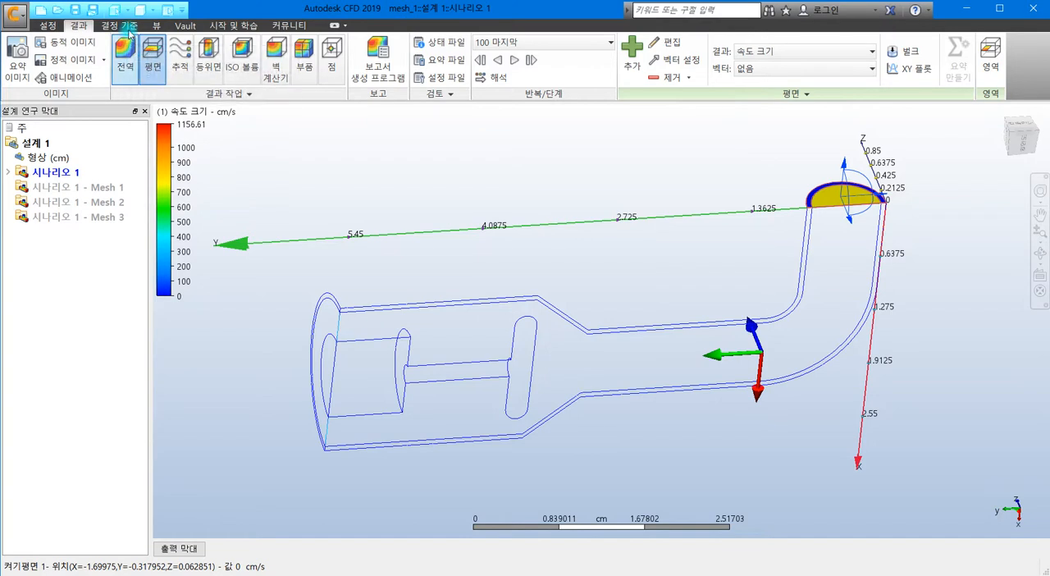
Step: Update all summary items in the 결정 기준 (decision criteria) environment and display the summary image Image 01
click(131, 26)
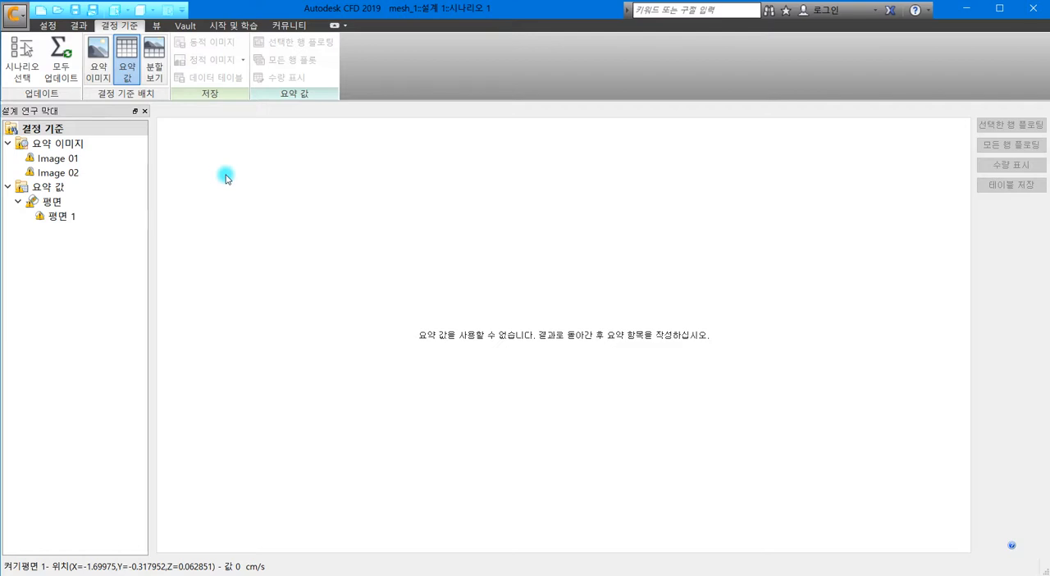
click(61, 59)
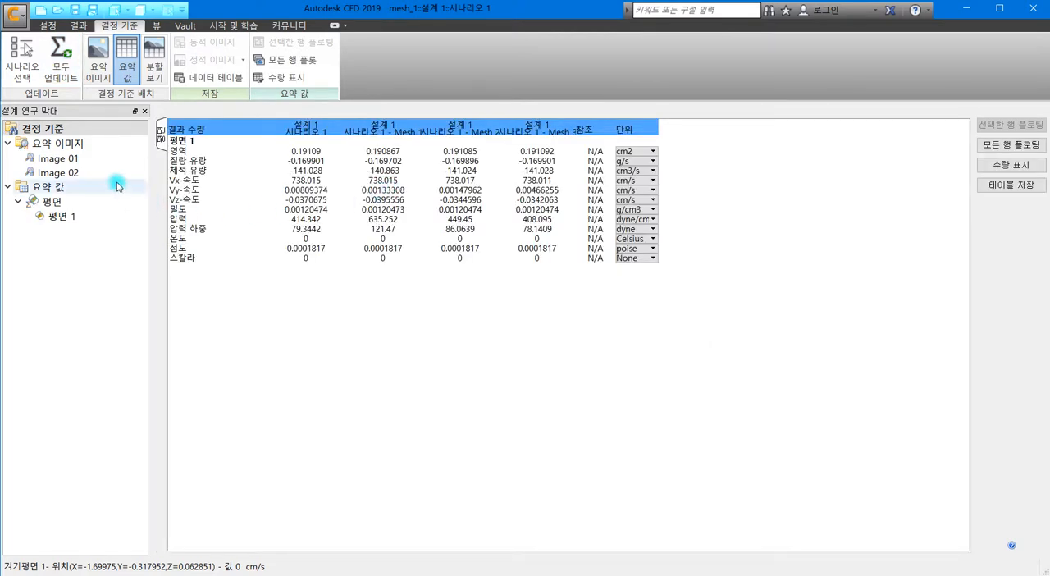
click(71, 160)
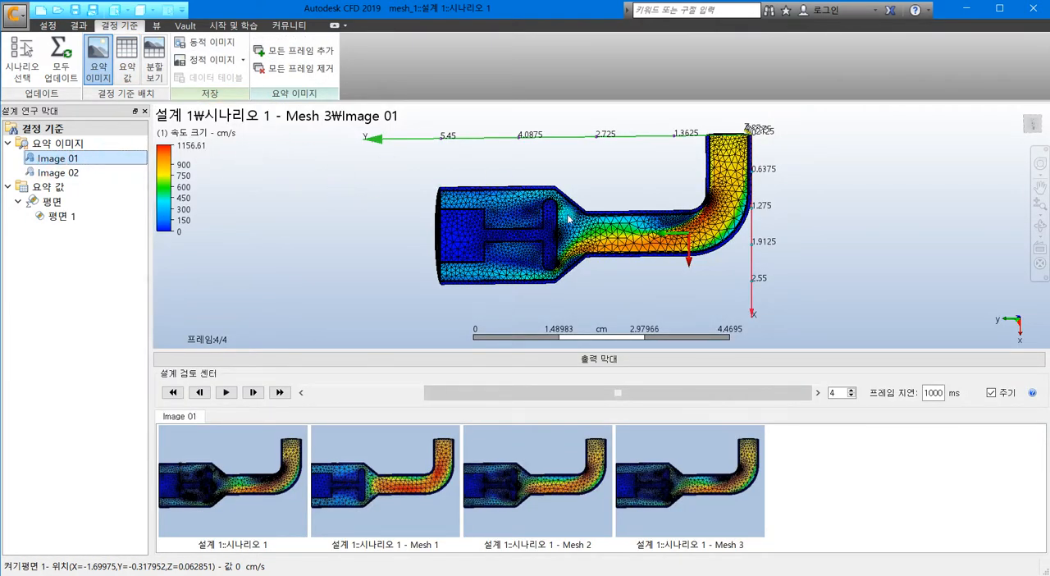
Step: Examine the velocity contours and mesh refinement in the 시나리오 1 - Mesh 3 frame of Image 01
click(350, 206)
click(350, 212)
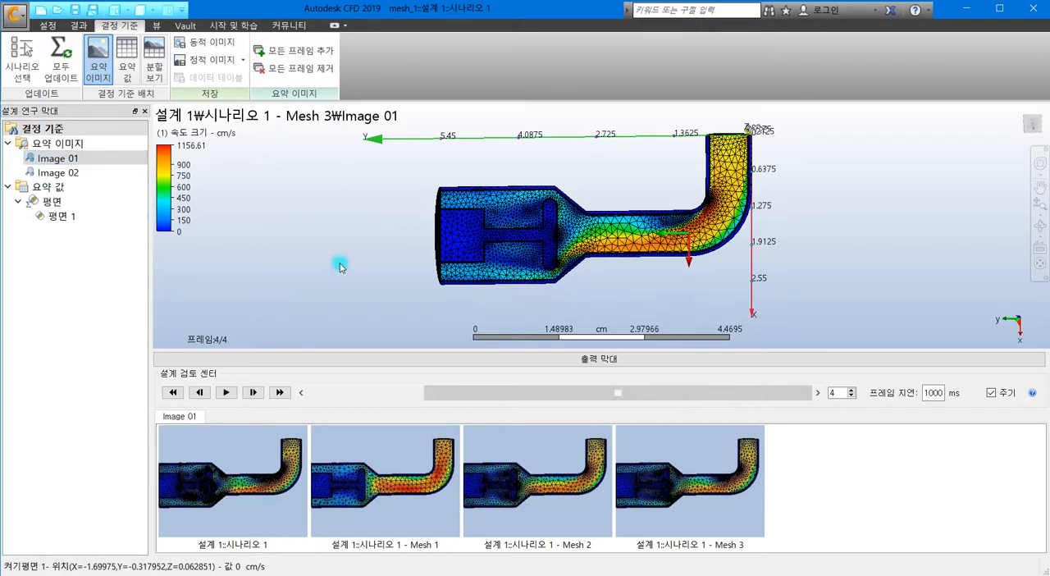
click(744, 170)
scroll(602, 232, up, 2)
scroll(603, 233, up, 1)
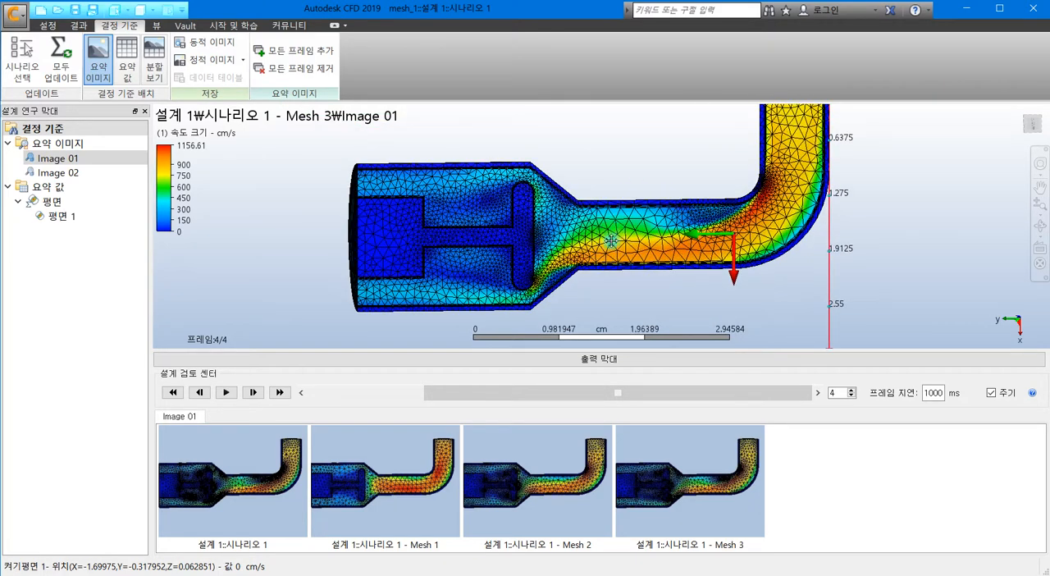
middle_drag(611, 240, 584, 273)
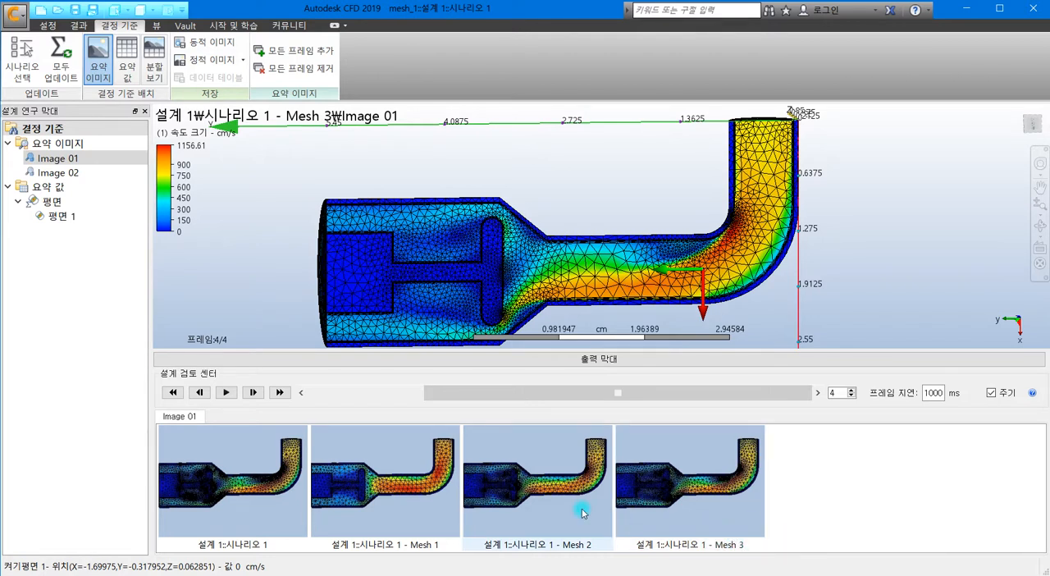
Step: Compare the velocity contours and mesh refinement of Image 01 across the 시나리오 1, Mesh 1, Mesh 2 and Mesh 3 frames
click(250, 464)
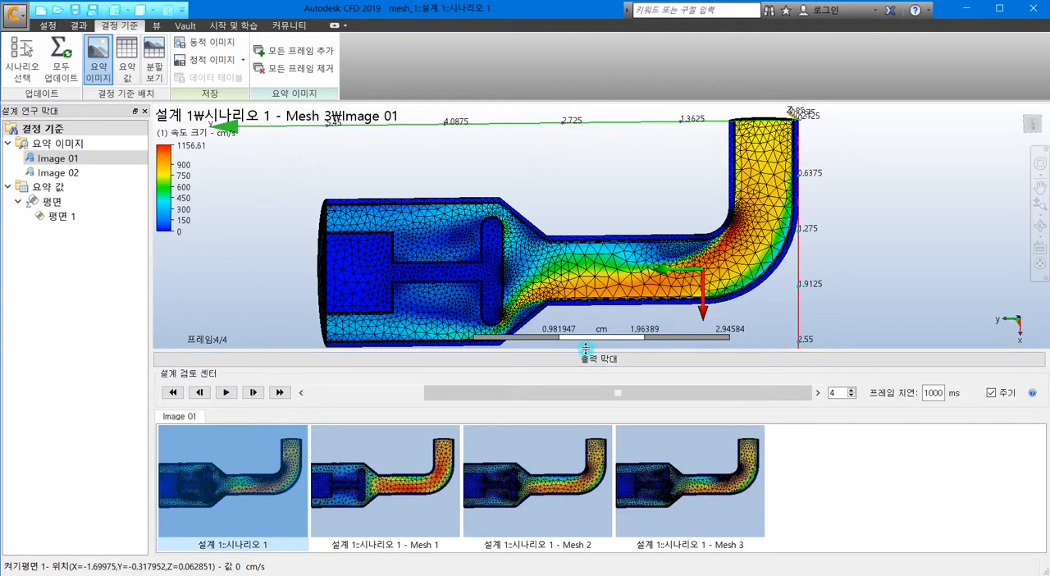
middle_drag(576, 297, 565, 272)
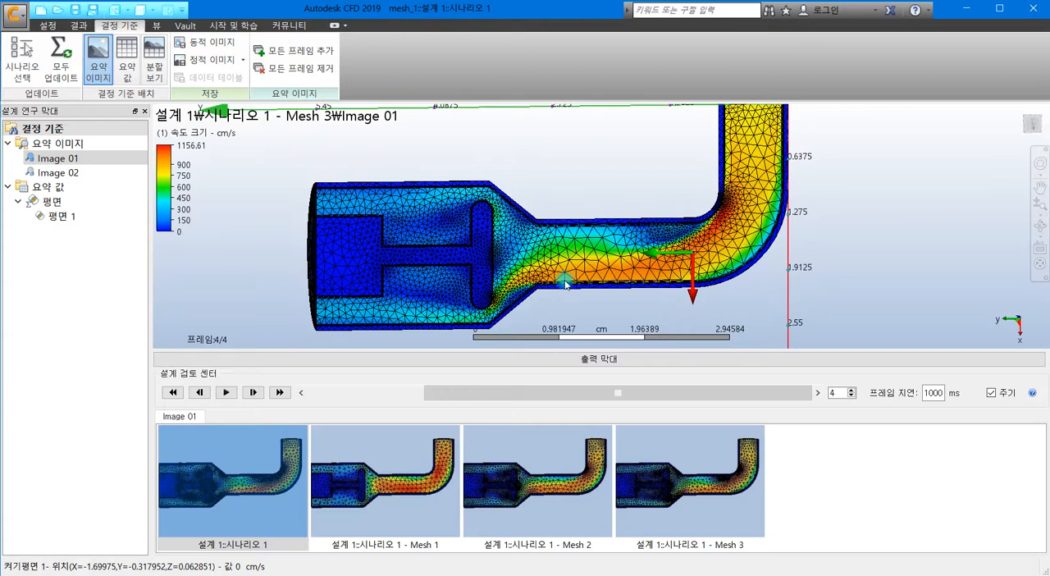
drag(551, 392, 443, 395)
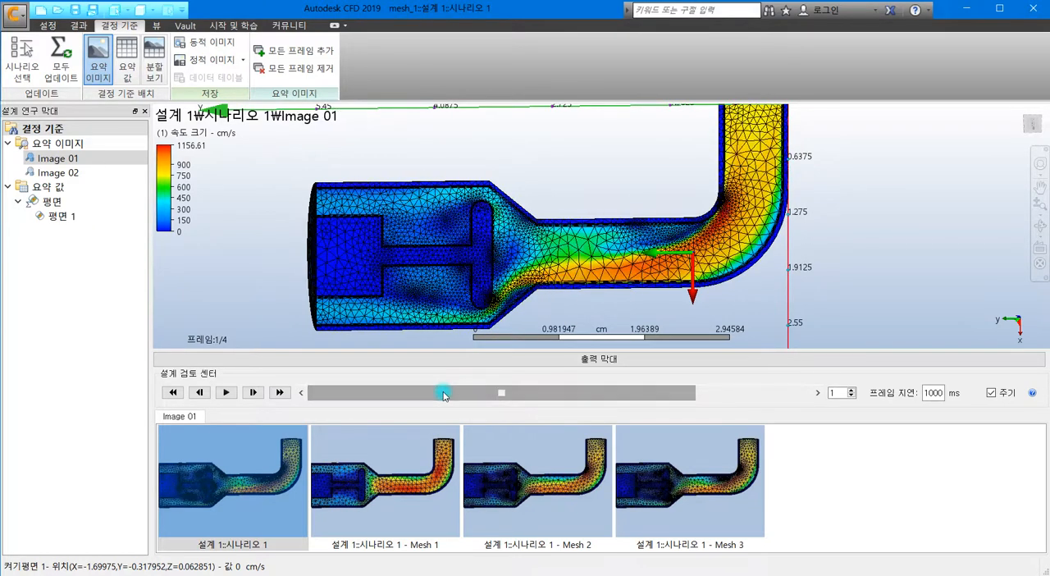
drag(527, 395, 489, 394)
drag(529, 397, 548, 395)
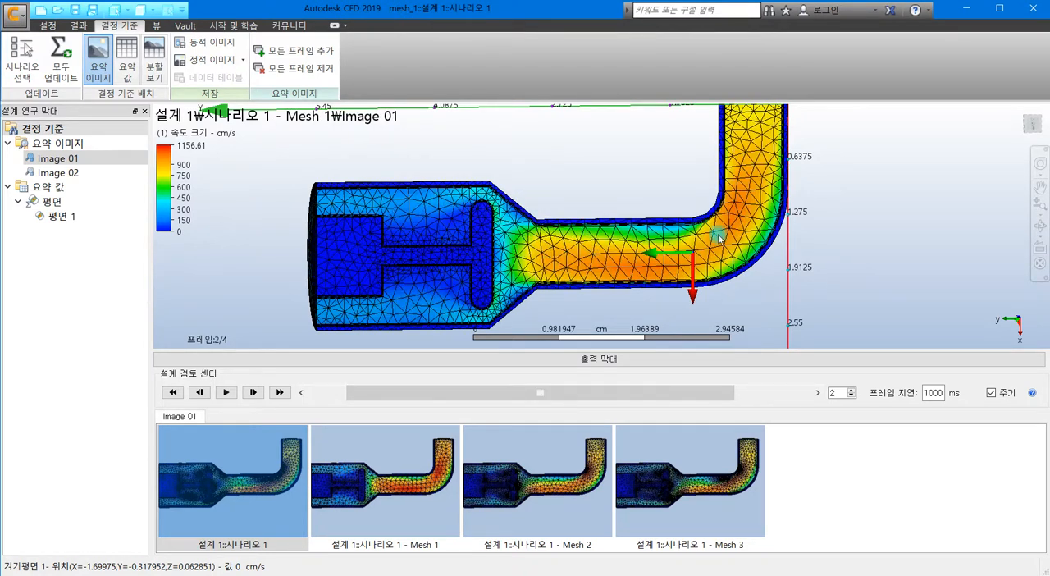
mouse_move(686, 158)
middle_down()
mouse_move(659, 195)
mouse_move(675, 175)
middle_up()
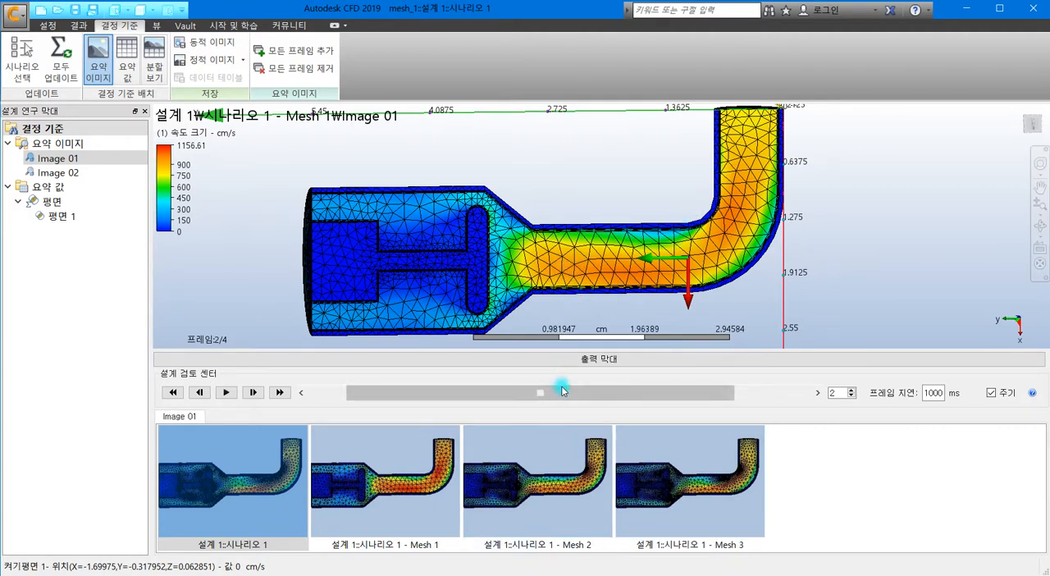
click(589, 393)
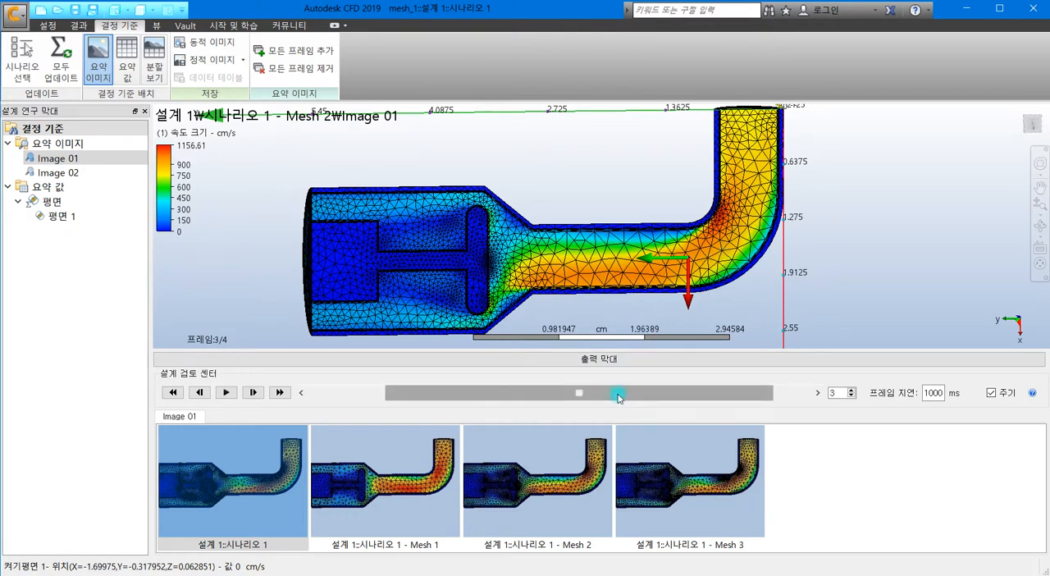
click(656, 393)
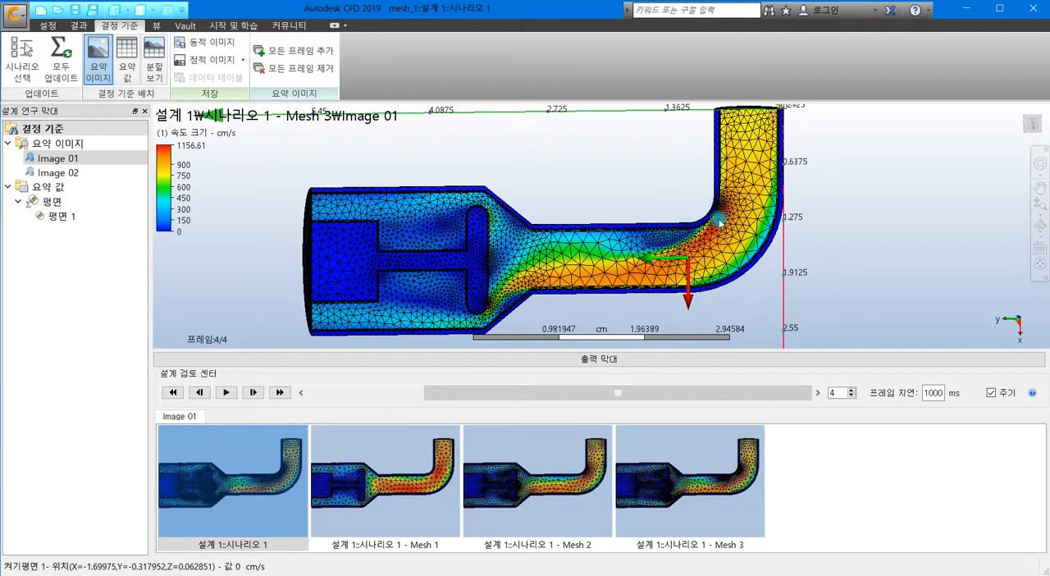
scroll(710, 215, up, 4)
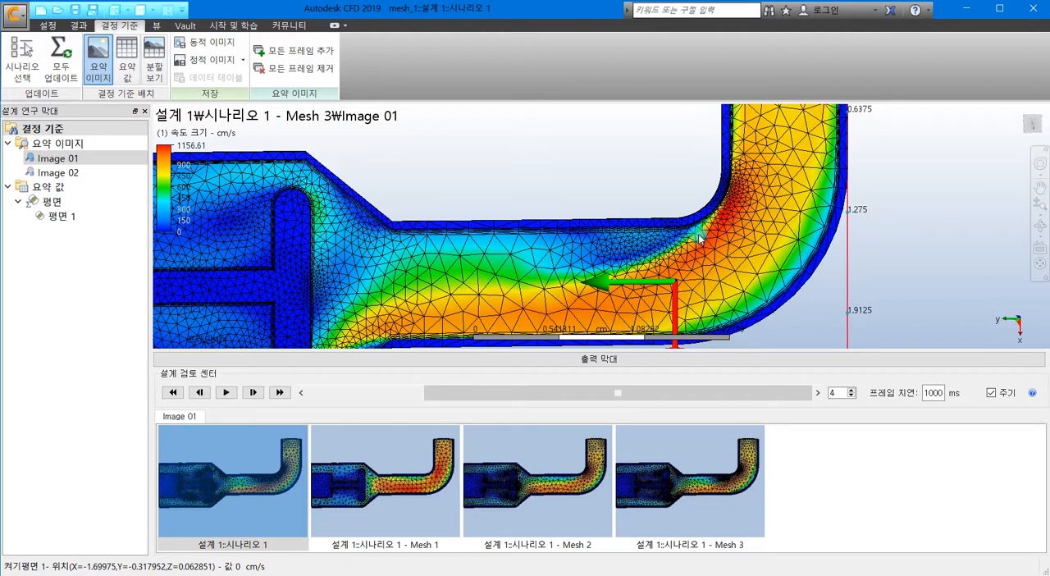
Step: Display the summary image Image 02 and split the view into four equal viewports
click(70, 172)
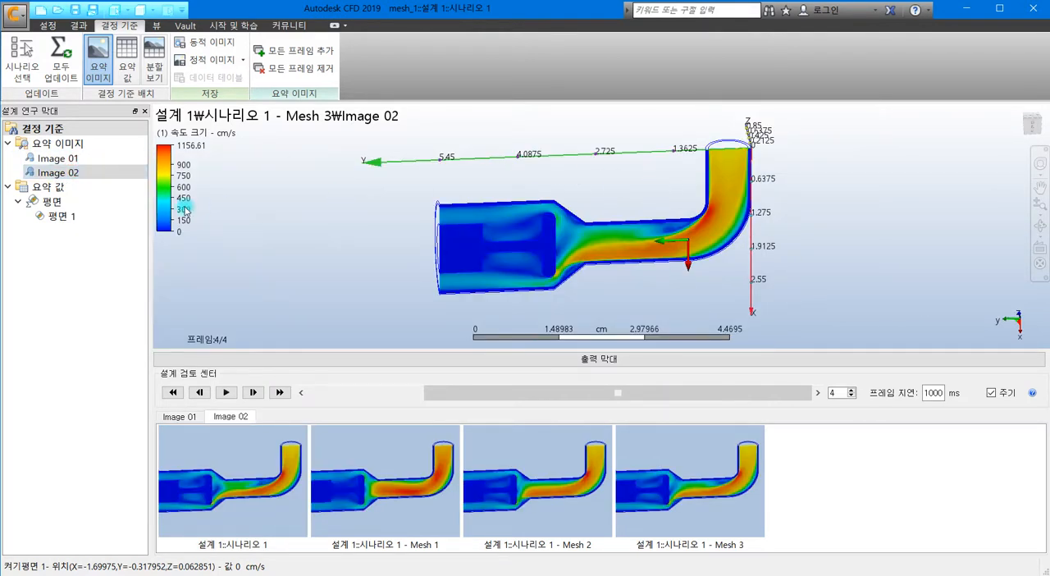
click(66, 158)
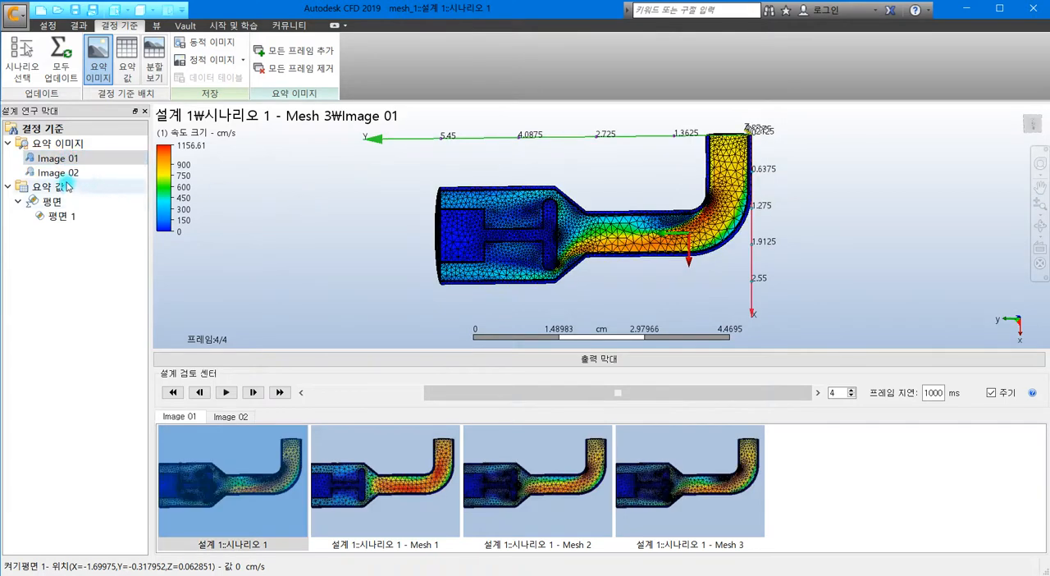
click(59, 173)
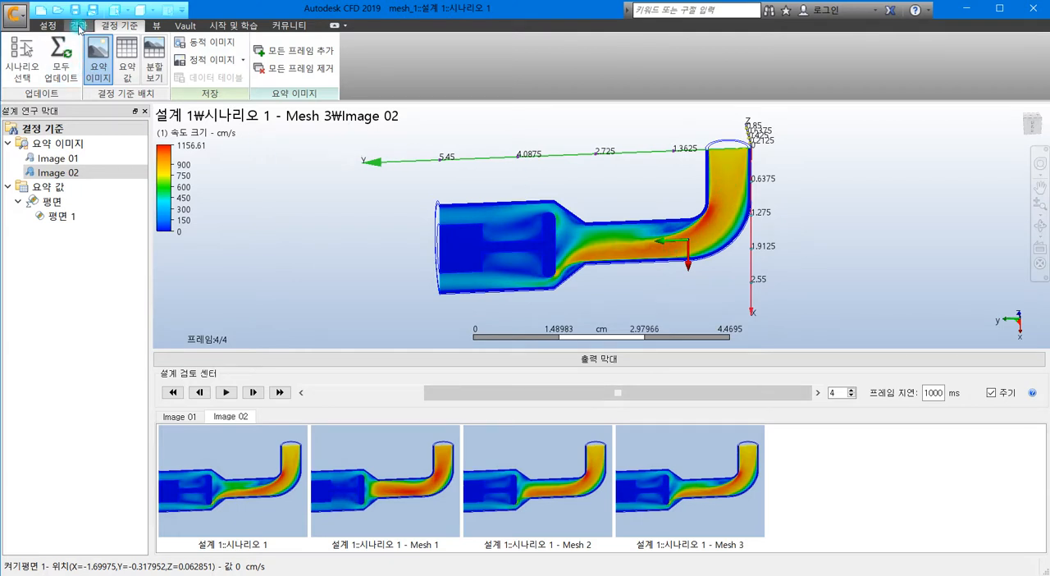
click(151, 26)
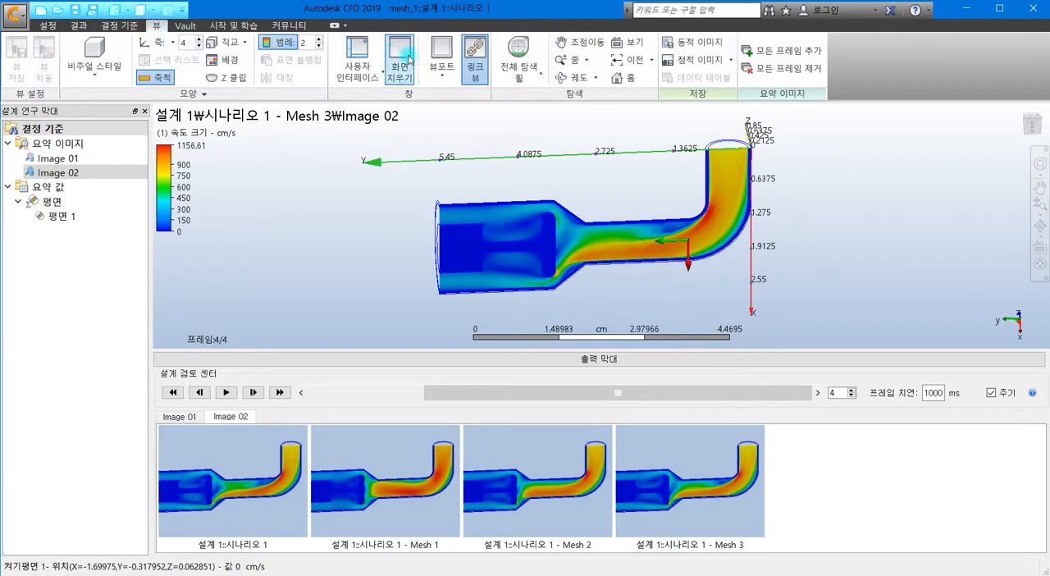
click(442, 82)
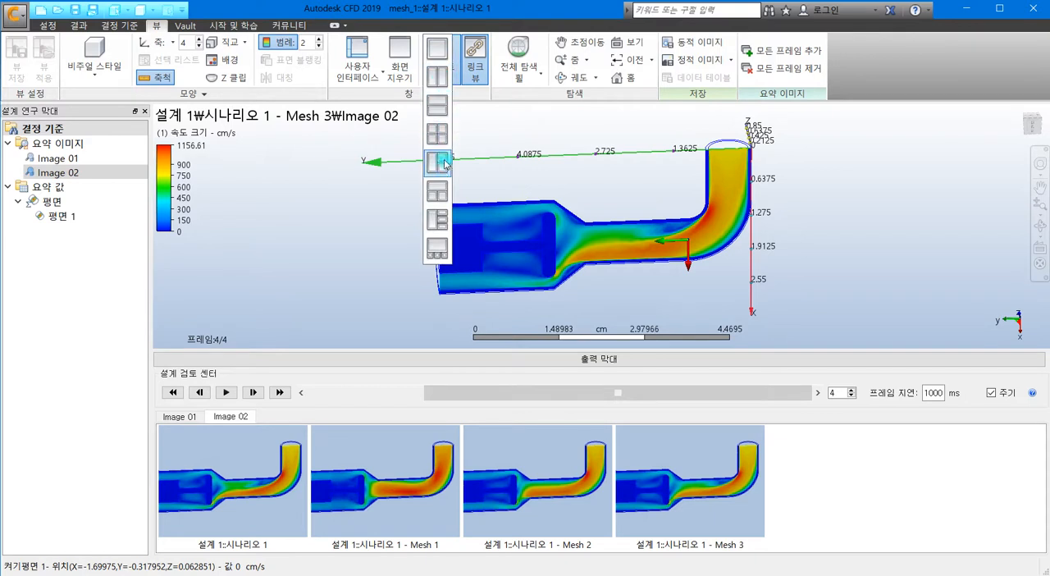
click(443, 129)
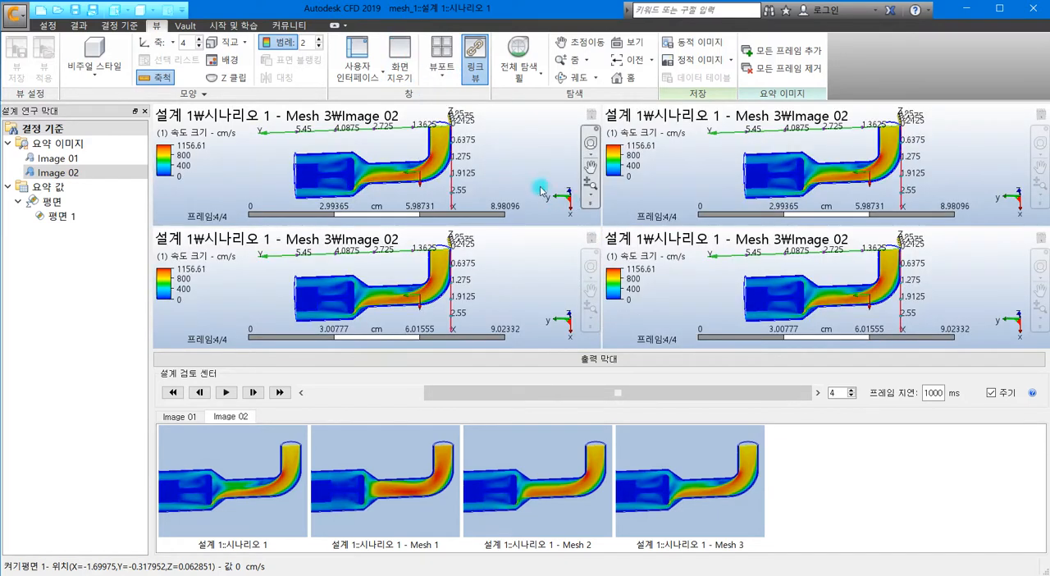
click(632, 367)
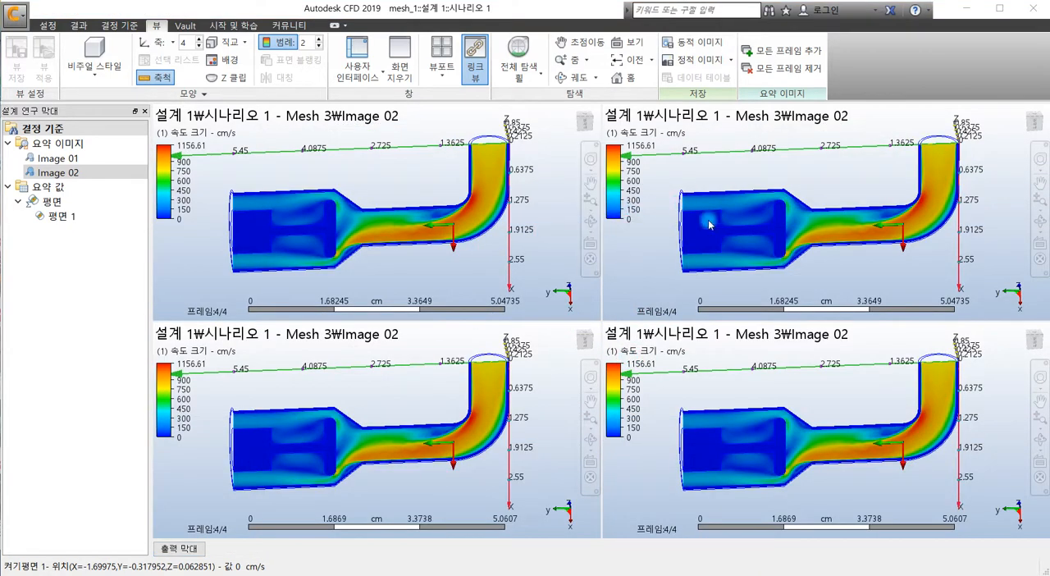
click(190, 548)
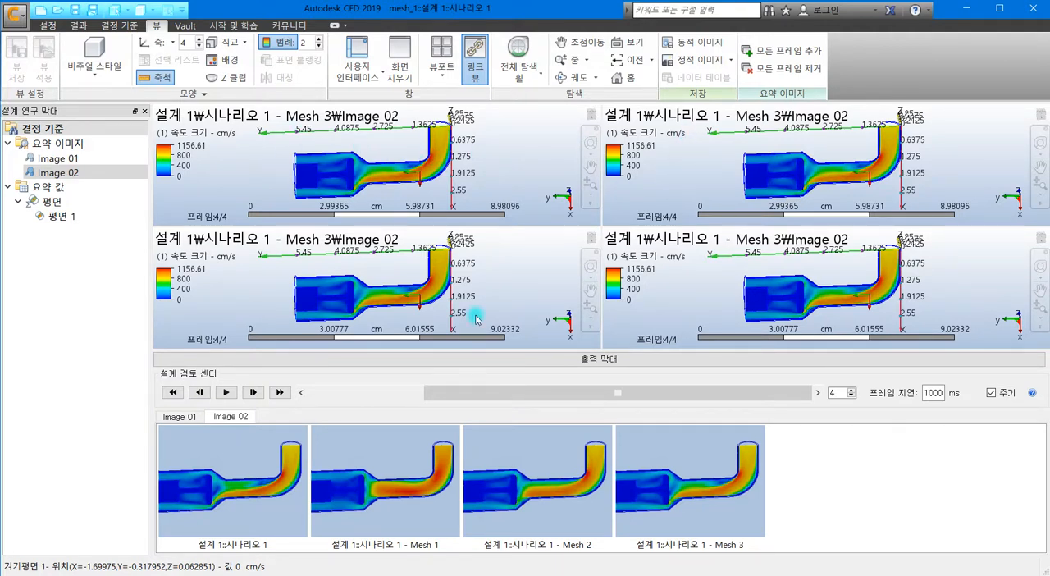
Step: Show the Image 02 frame of Mesh 1 in the upper-right viewport and that of Mesh 2 in the lower-left viewport
click(395, 473)
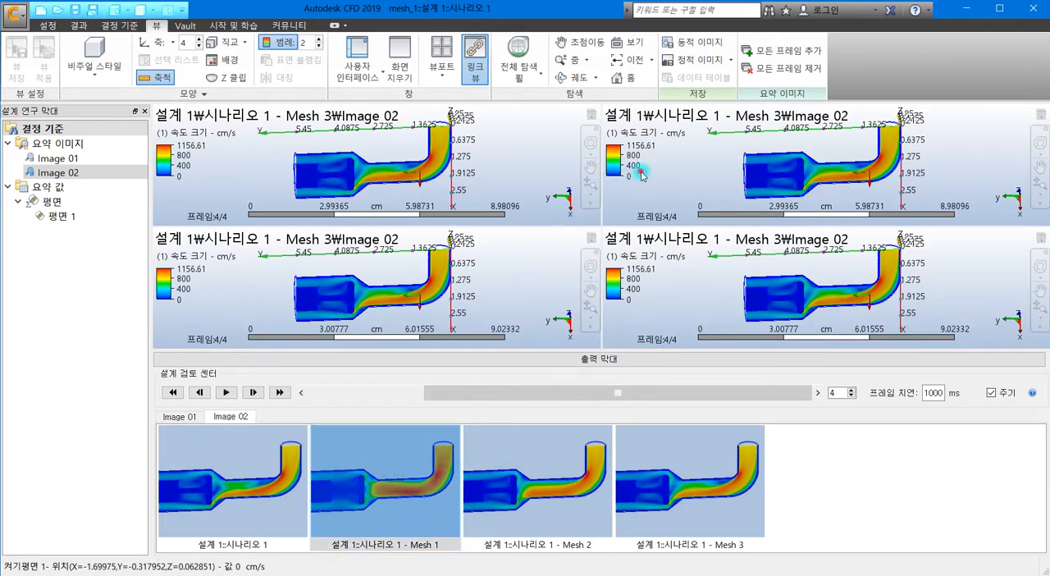
click(425, 399)
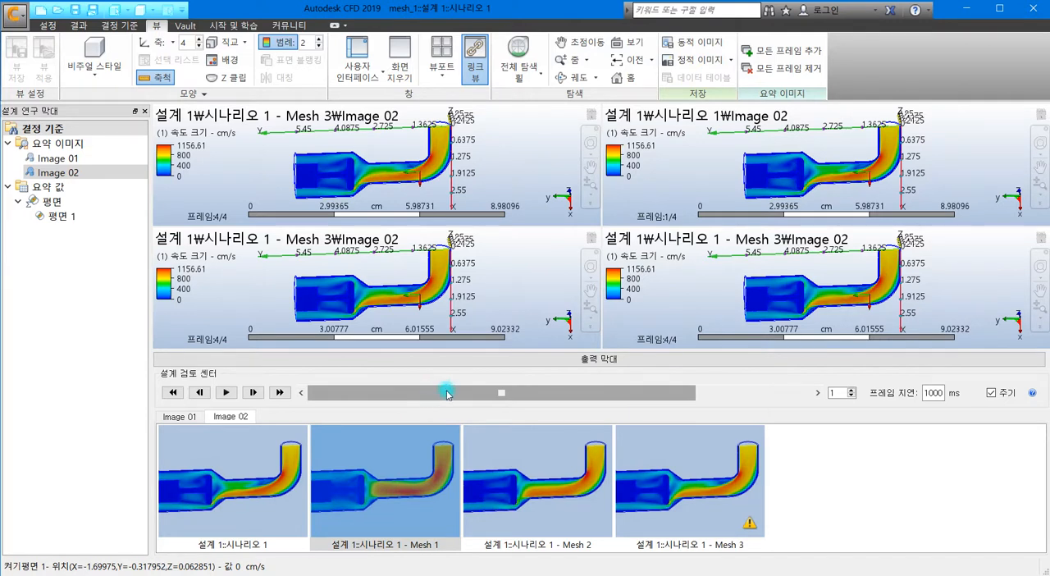
drag(531, 395, 561, 394)
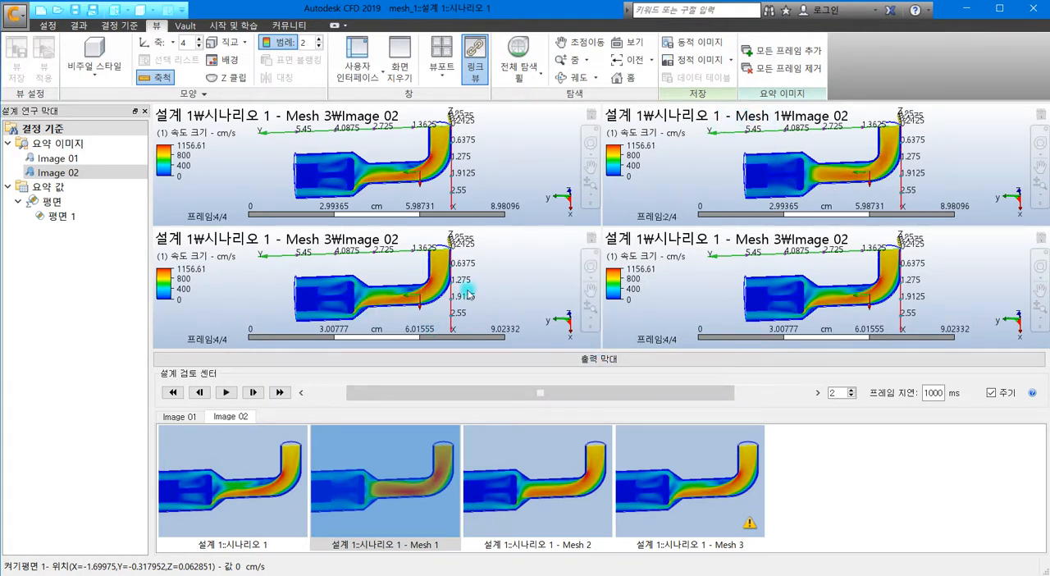
click(496, 290)
click(574, 399)
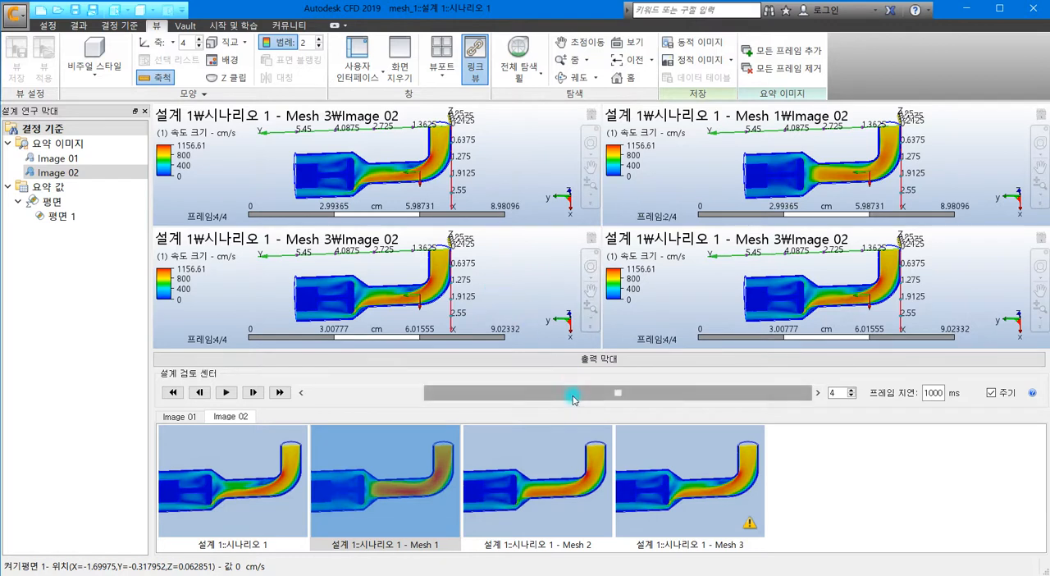
click(573, 399)
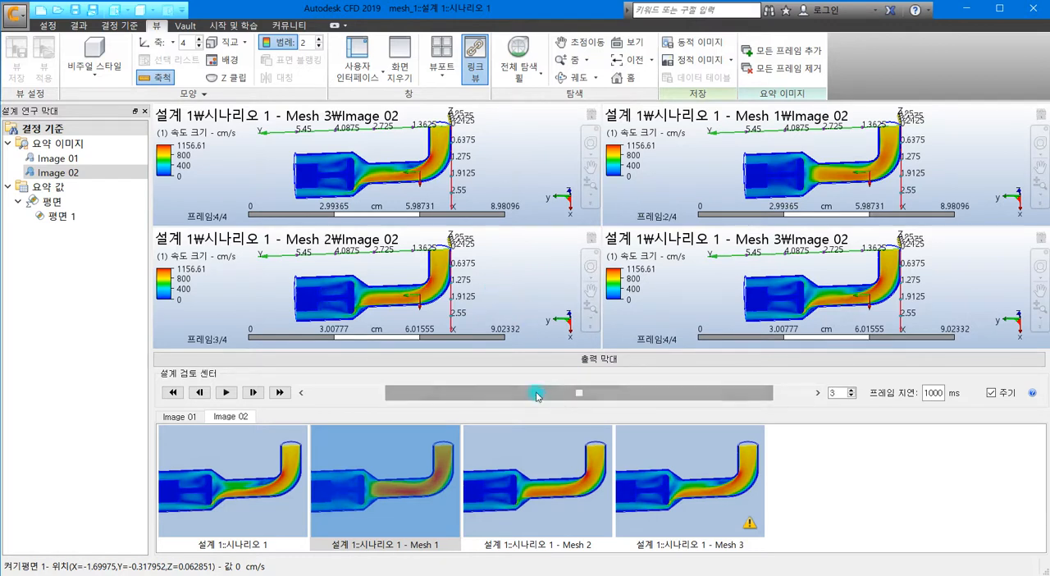
click(511, 445)
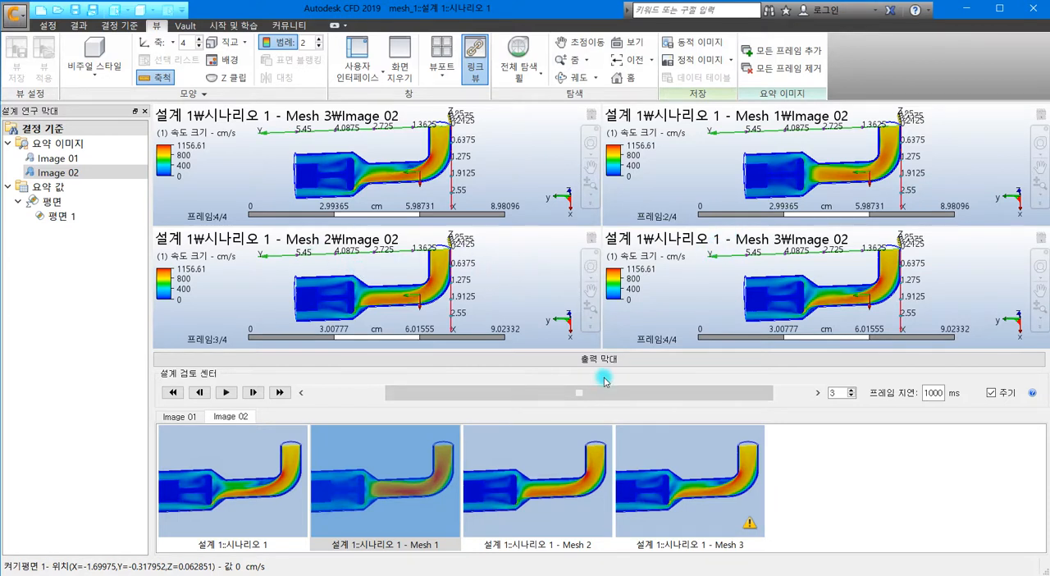
Step: Set the lower-right viewport to the Mesh 3 frame and collapse the 출력 막대 (output bar) to enlarge the four viewports
mouse_move(621, 395)
mouse_down()
mouse_move(669, 389)
mouse_move(608, 395)
mouse_up()
click(687, 291)
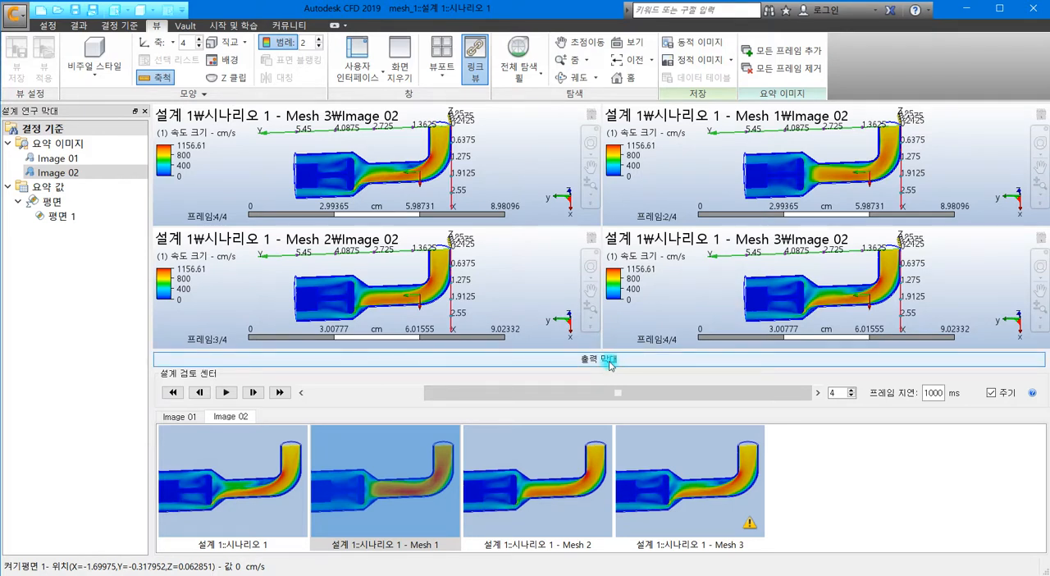
click(730, 484)
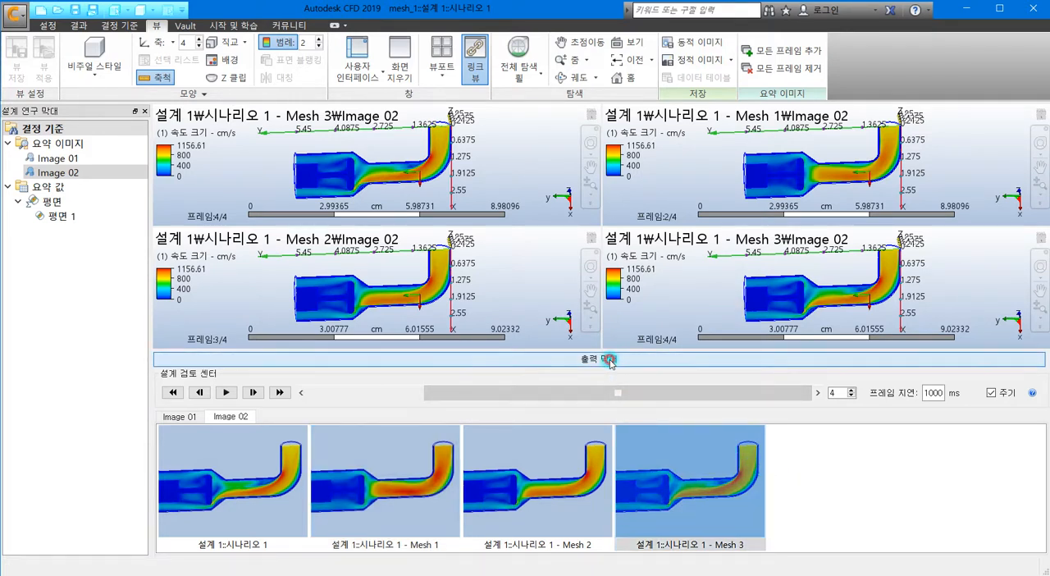
click(610, 360)
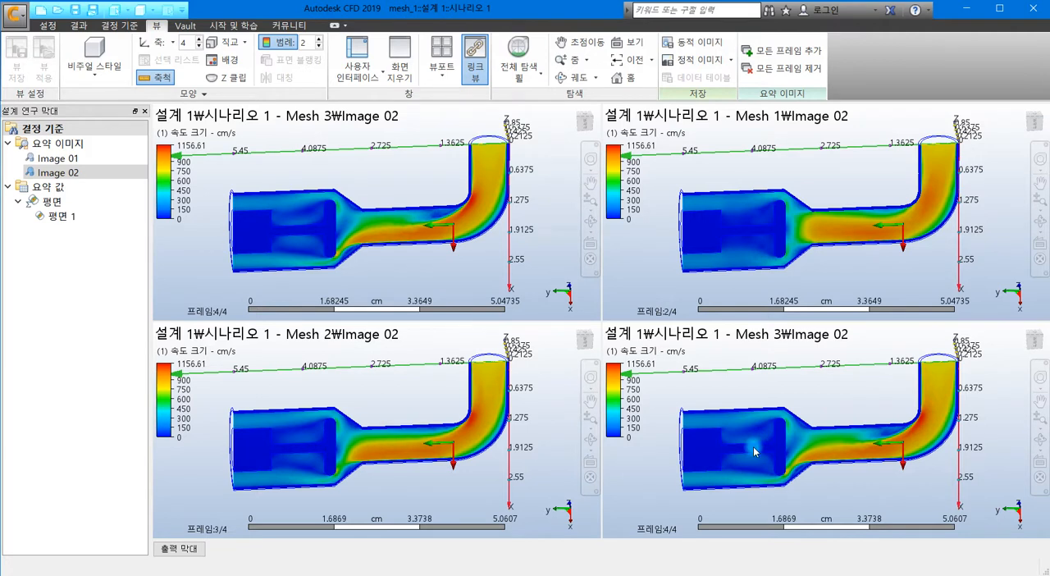
Step: Display the summary value table of the 평면 (plane) group for all mesh scenarios
click(54, 202)
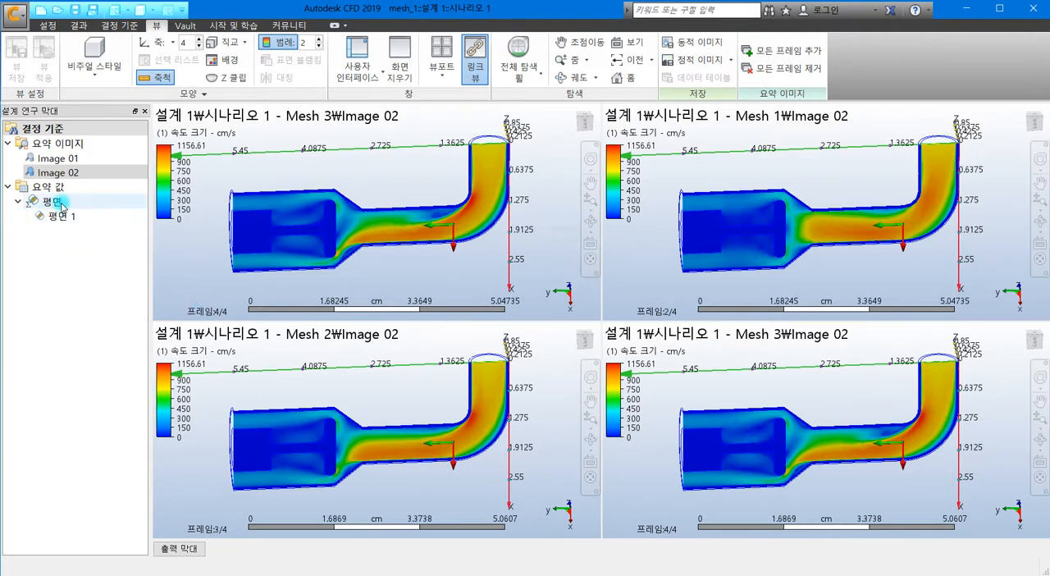
right_click(62, 205)
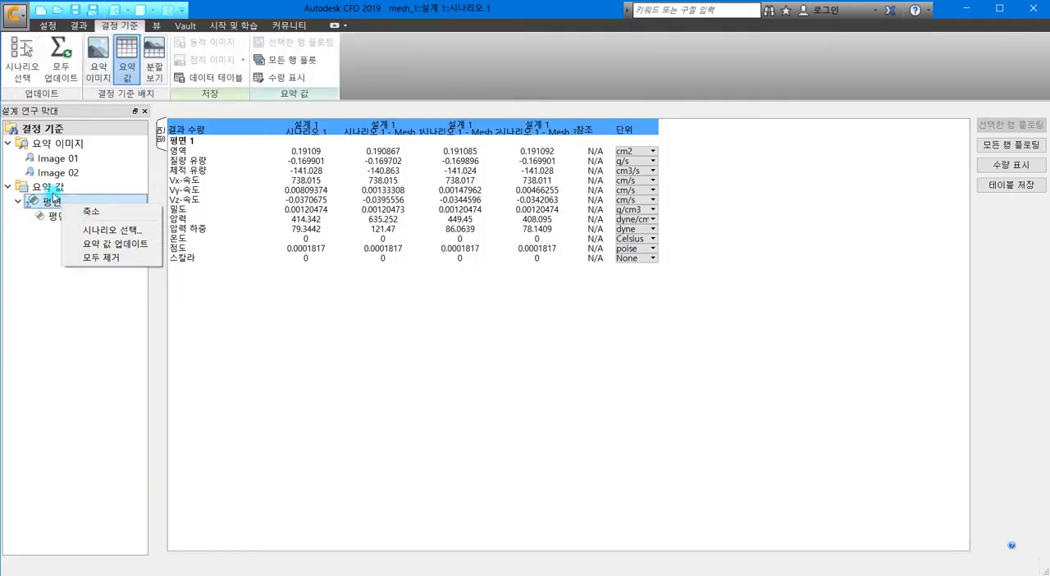
click(259, 322)
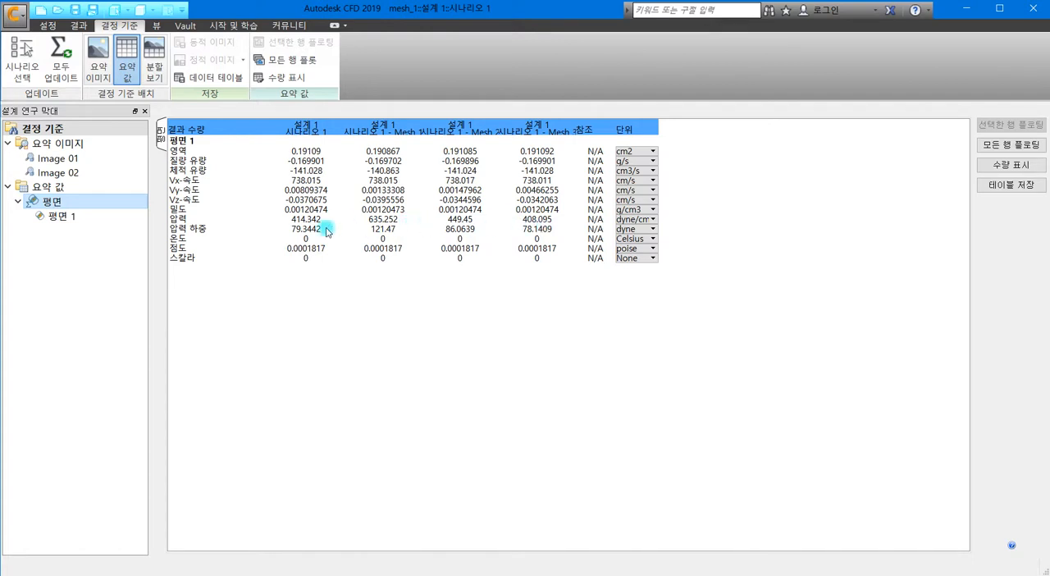
Step: Plot the 압력 (pressure) row of 평면 1 and compare its bars for the four scenarios with the summary value table
click(179, 219)
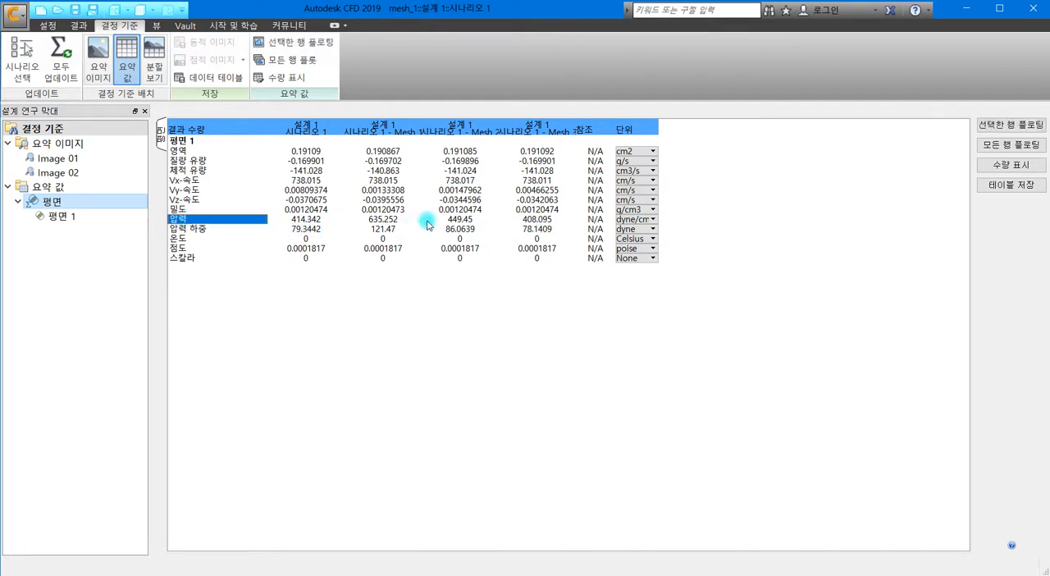
click(1001, 128)
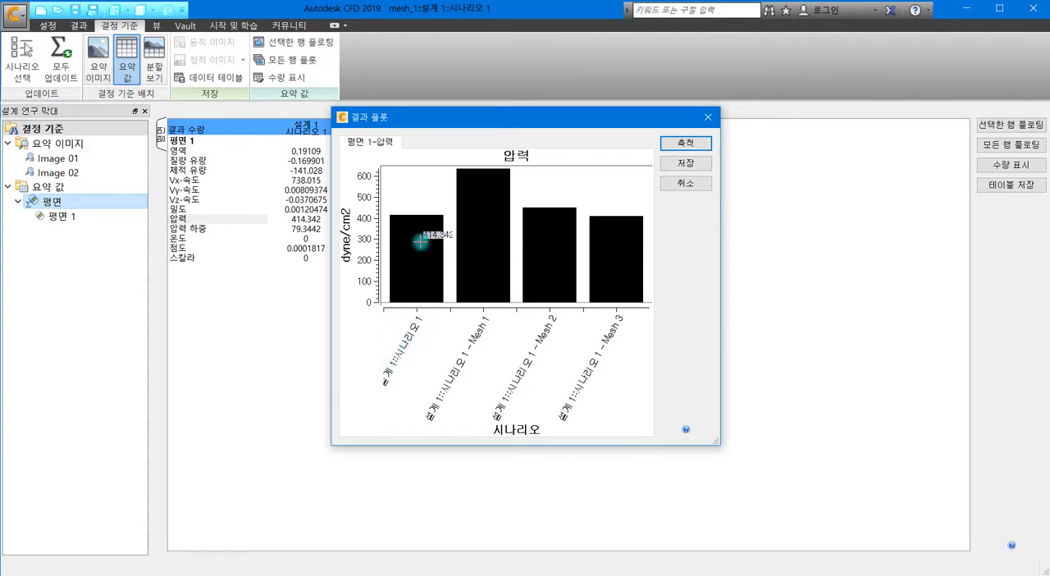
mouse_move(465, 209)
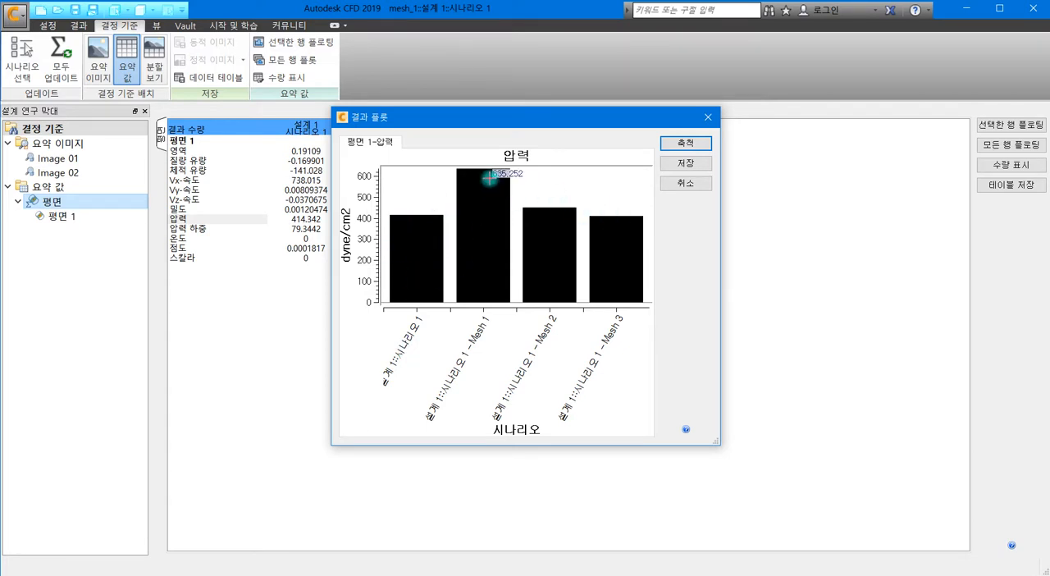
mouse_move(500, 206)
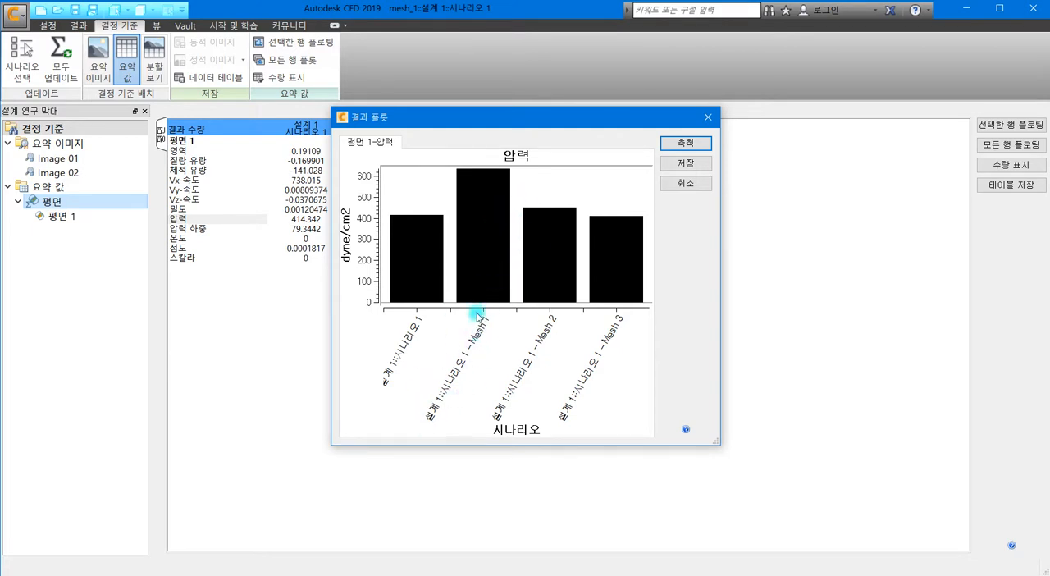
mouse_move(490, 179)
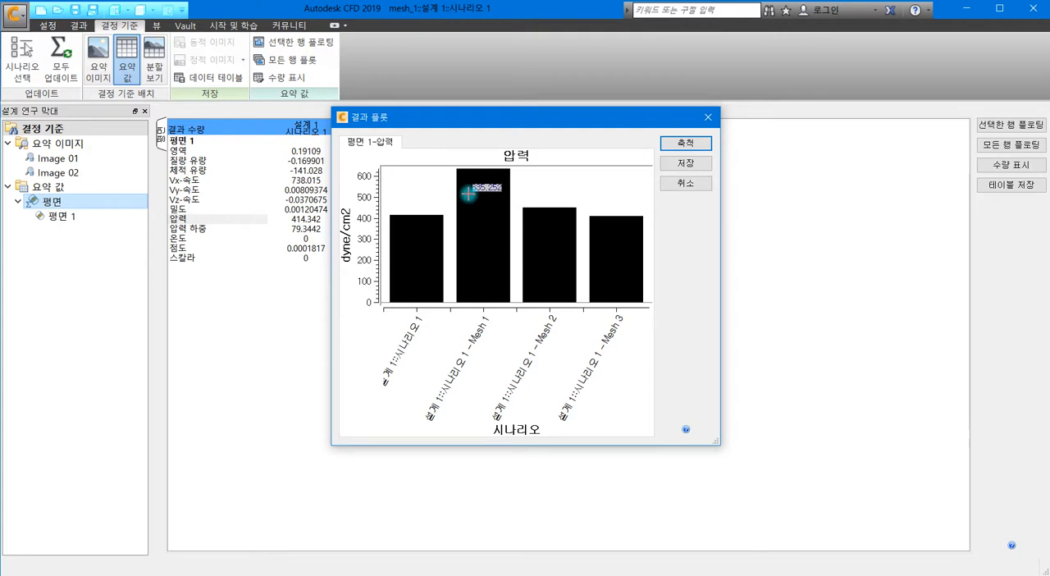
drag(441, 118, 616, 205)
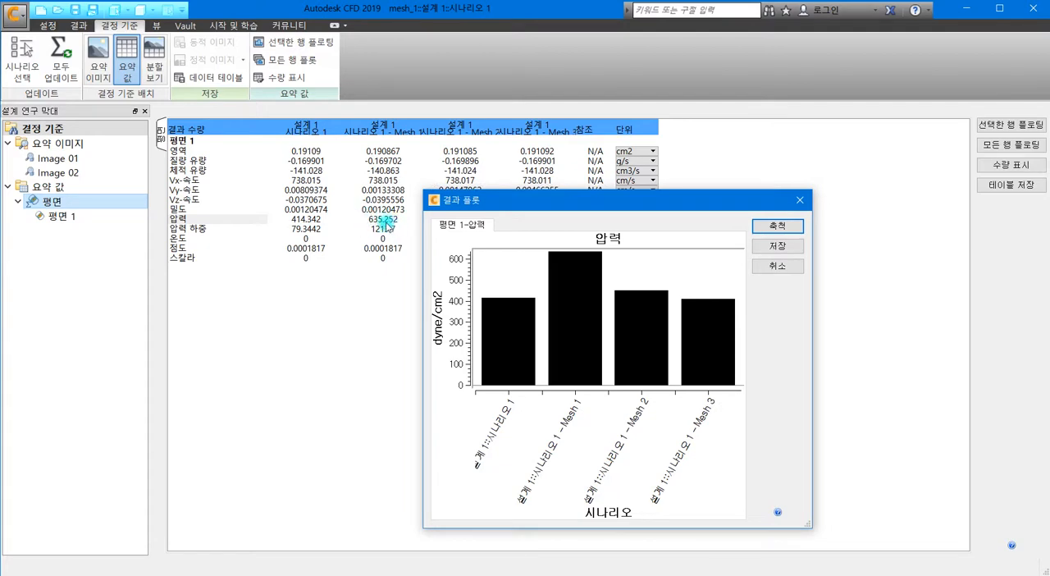
drag(466, 205, 66, 124)
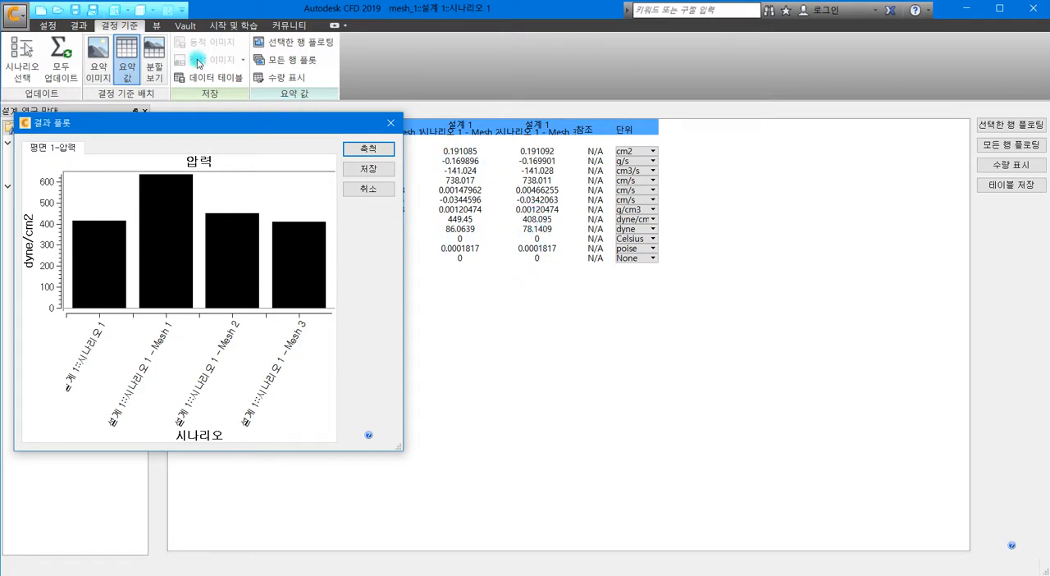
Step: Close the pressure plot and open the 적응 메쉬 (adaptive mesh) settings of the 해석 (solve) setup
click(51, 26)
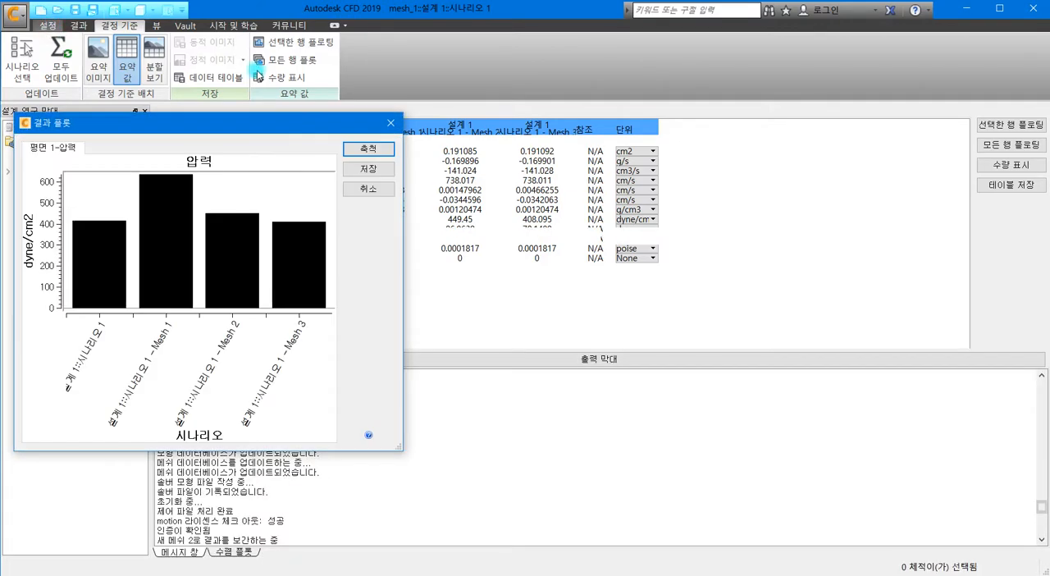
click(392, 123)
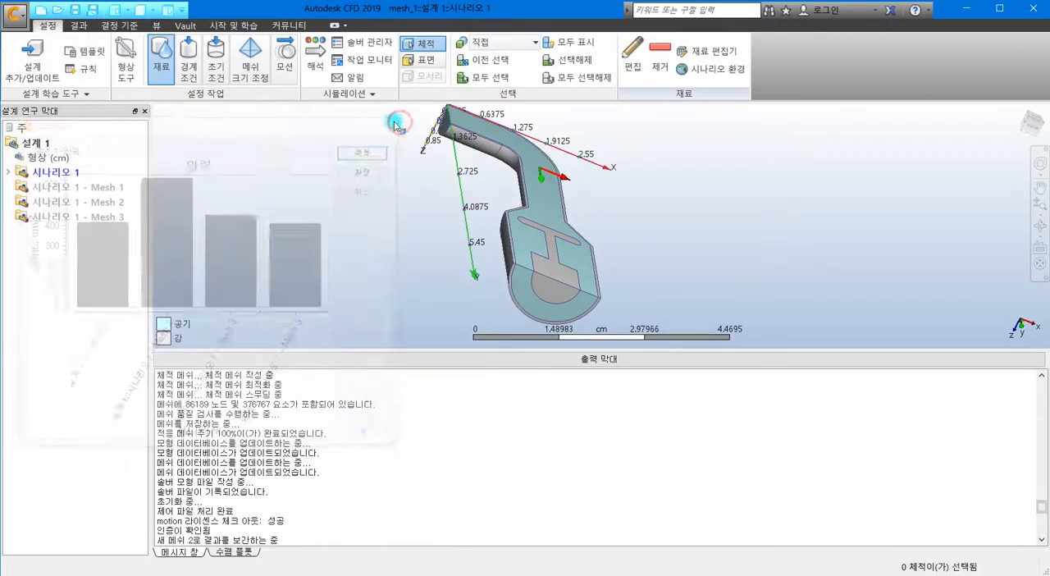
click(317, 67)
click(259, 291)
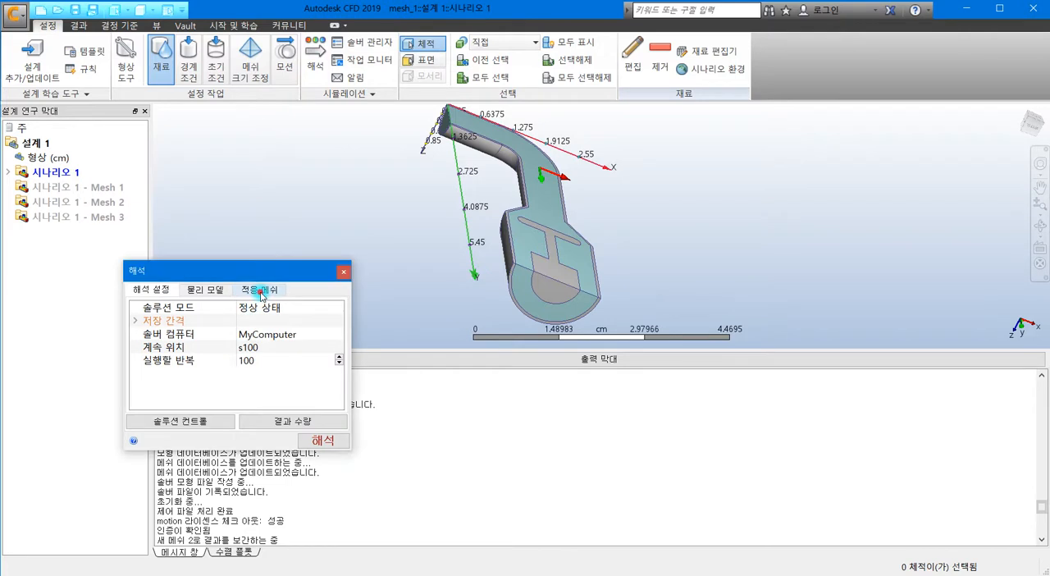